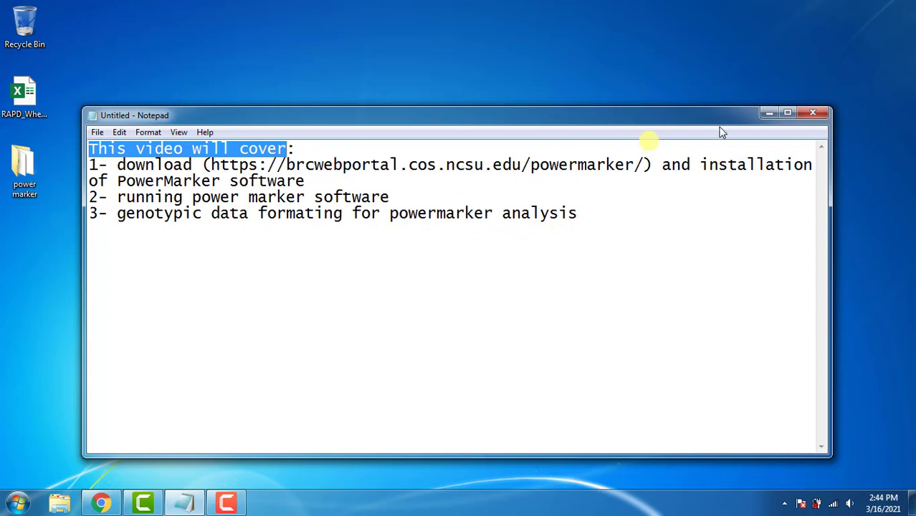
{"action": "left_click_drag", "start_coordinate": [645, 165], "coordinate": [211, 165]}
{"action": "right_click", "coordinate": [212, 165]}
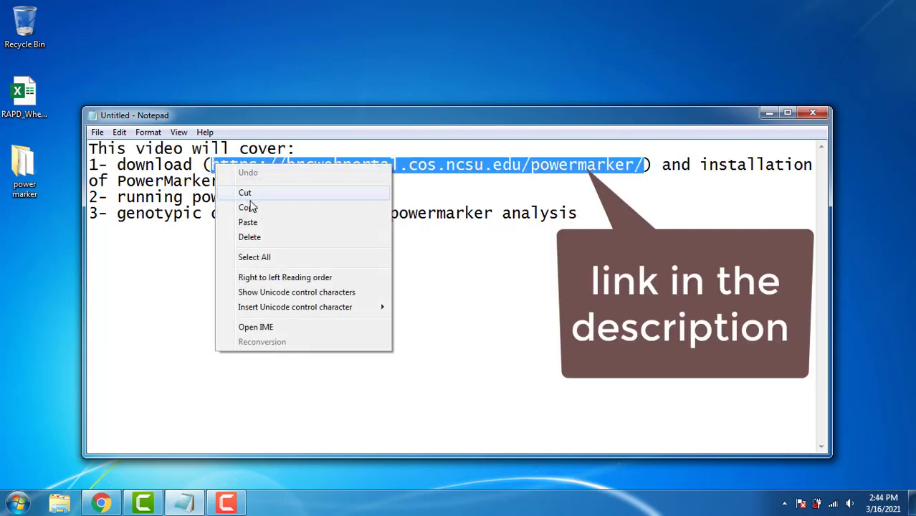
{"action": "left_click", "coordinate": [230, 207]}
{"action": "left_click", "coordinate": [101, 503]}
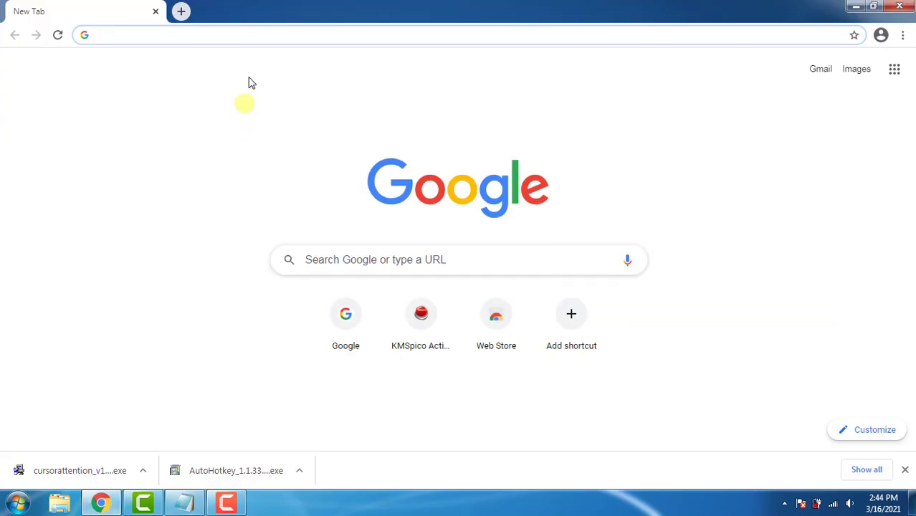
{"action": "right_click", "coordinate": [250, 35]}
{"action": "left_click", "coordinate": [300, 119]}
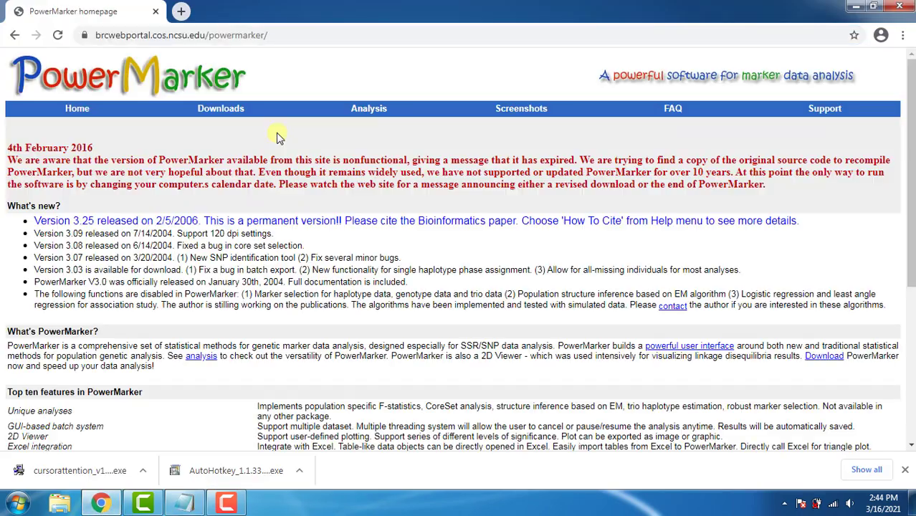
Open the software download page through the link in the homepage's "What's PowerMarker?" section.
{"action": "scroll", "coordinate": [353, 181], "scroll_direction": "down", "scroll_amount": 4}
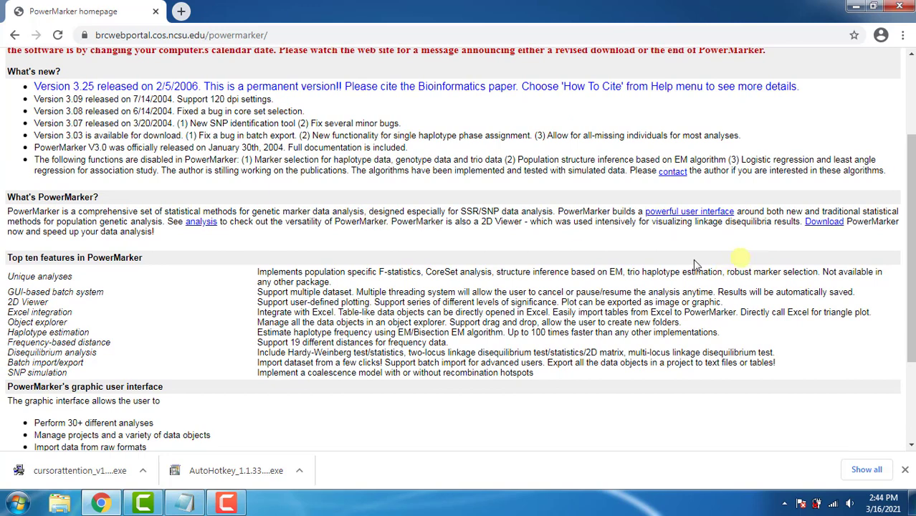
{"action": "scroll", "coordinate": [527, 285], "scroll_direction": "down", "scroll_amount": 1}
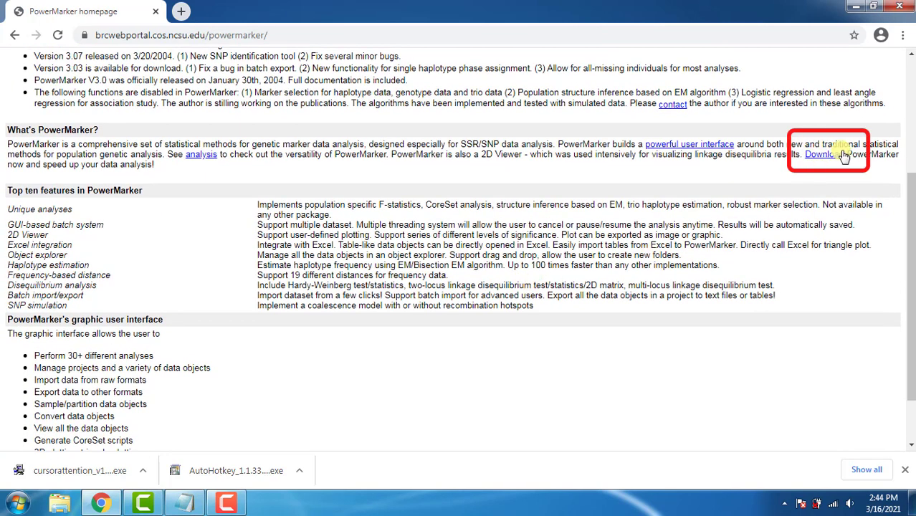
{"action": "left_click", "coordinate": [835, 153]}
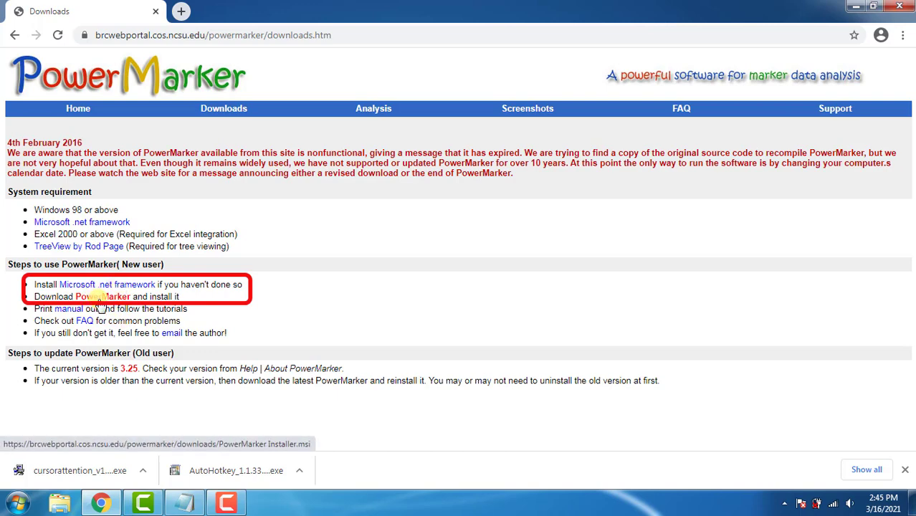
Minimize the browser and the notes, and open the "power marker" folder on the desktop.
{"action": "left_click", "coordinate": [855, 6]}
{"action": "left_click", "coordinate": [646, 199]}
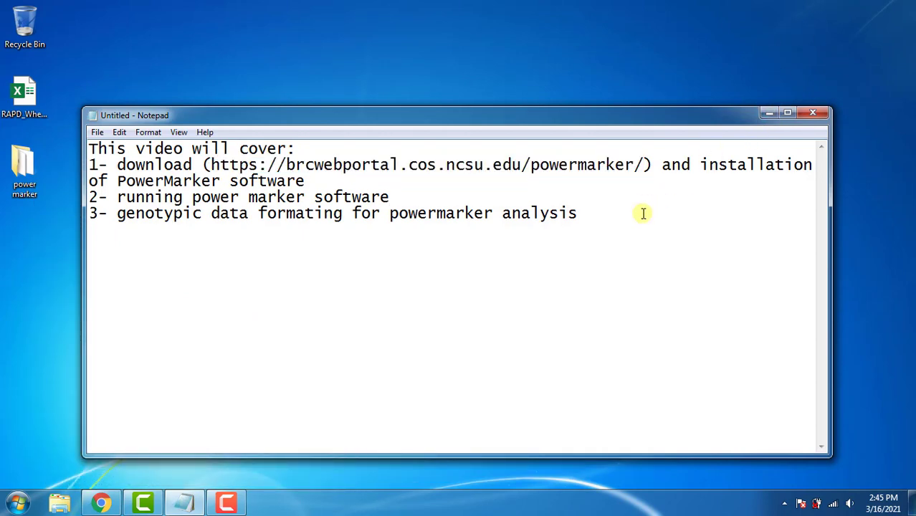
{"action": "left_click", "coordinate": [767, 113]}
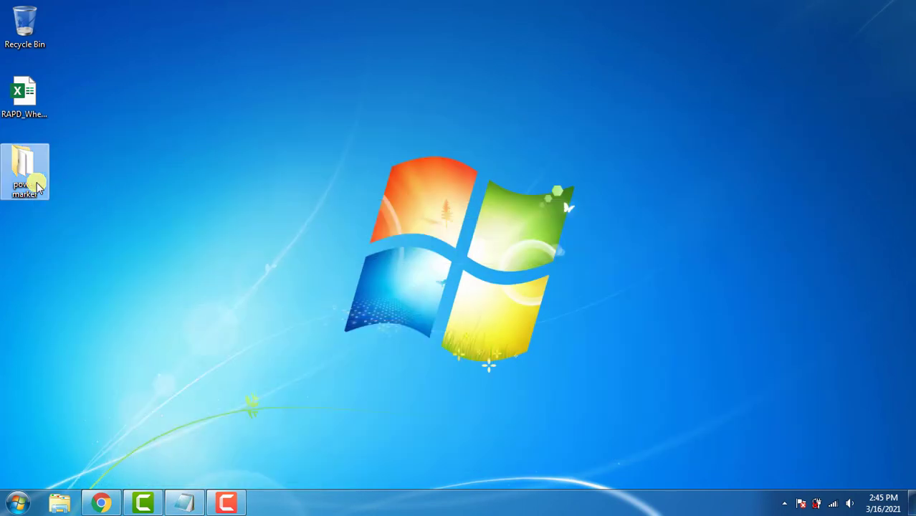
{"action": "double_click", "coordinate": [37, 180]}
Try to run PowerMarker Installer and decline obtaining the .NET Framework from the web.
{"action": "left_click", "coordinate": [233, 101]}
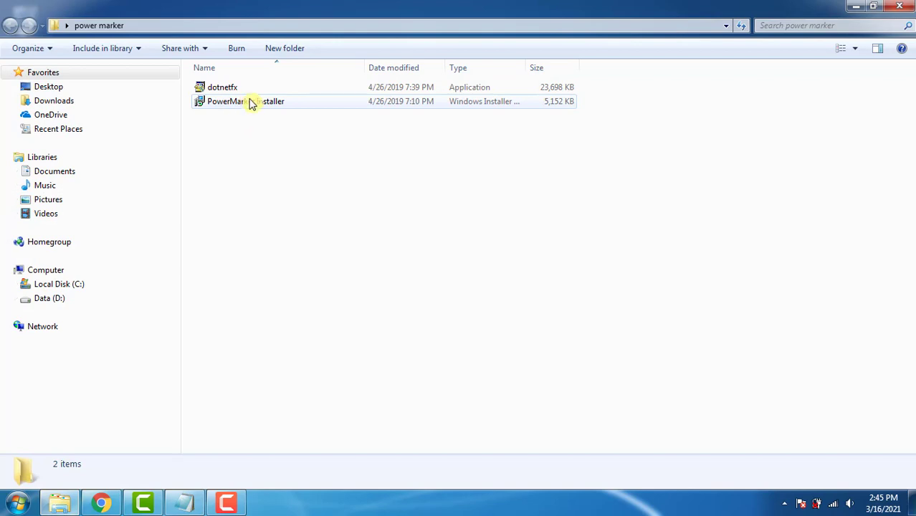
{"action": "double_click", "coordinate": [251, 104]}
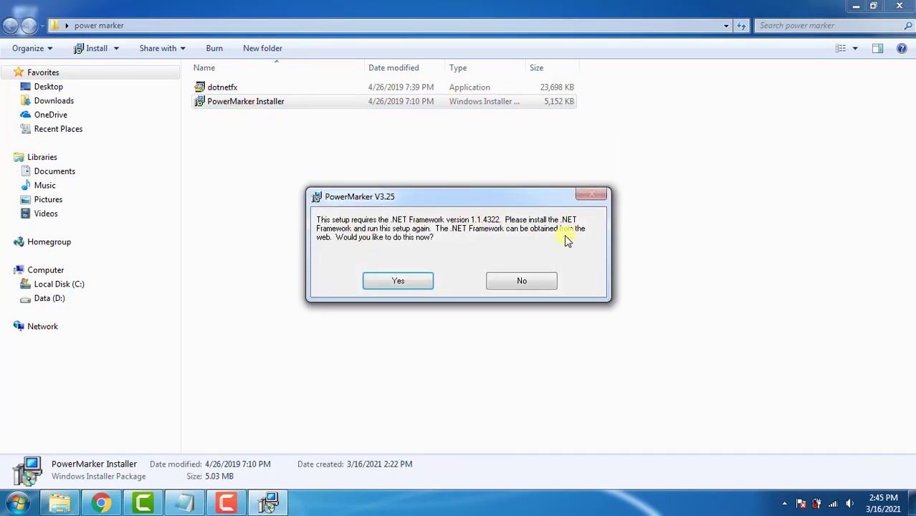
{"action": "left_click", "coordinate": [522, 281]}
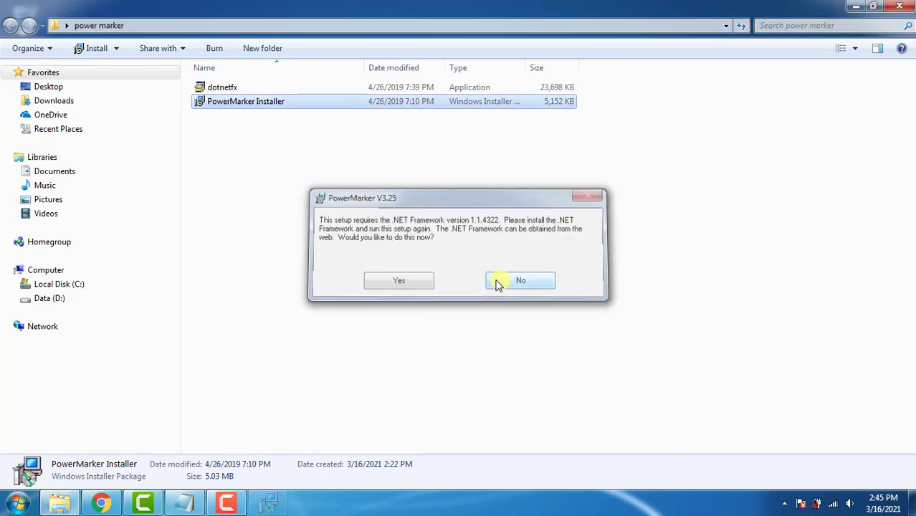
Install Microsoft .NET Framework 1.1 from dotnetfx, running it despite the compatibility issues and accepting the license agreement.
{"action": "double_click", "coordinate": [215, 89]}
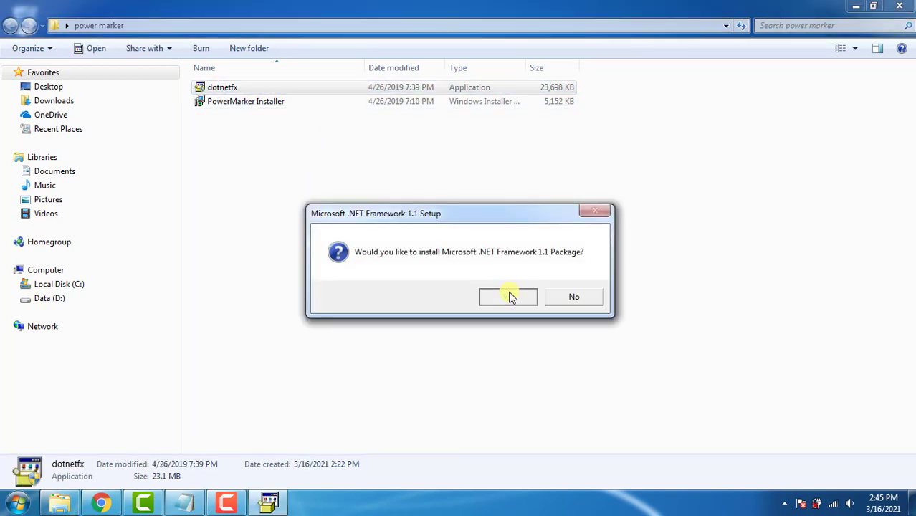
{"action": "left_click", "coordinate": [506, 296]}
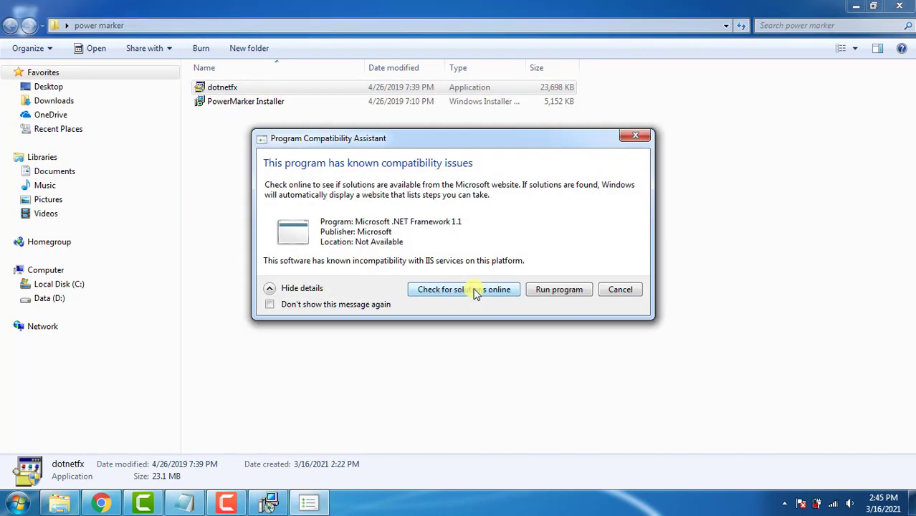
{"action": "left_click", "coordinate": [549, 290]}
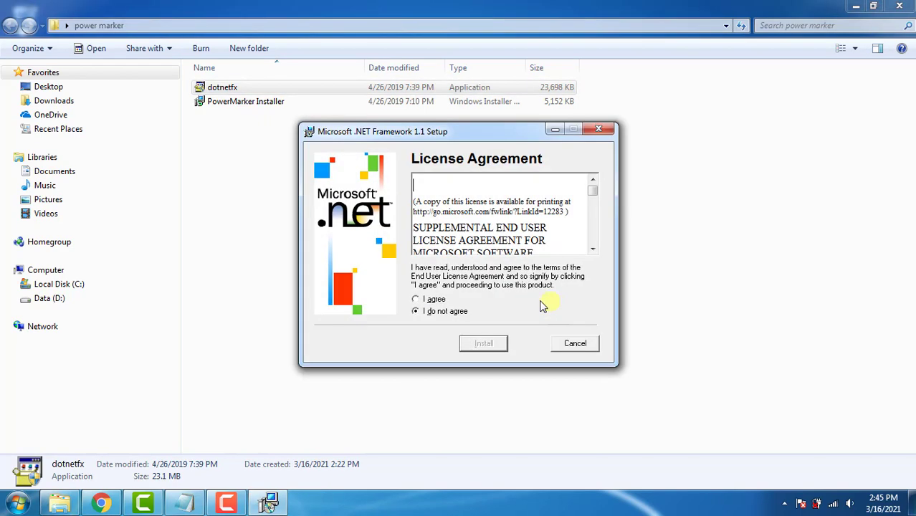
{"action": "left_click", "coordinate": [433, 299]}
{"action": "left_click", "coordinate": [487, 343]}
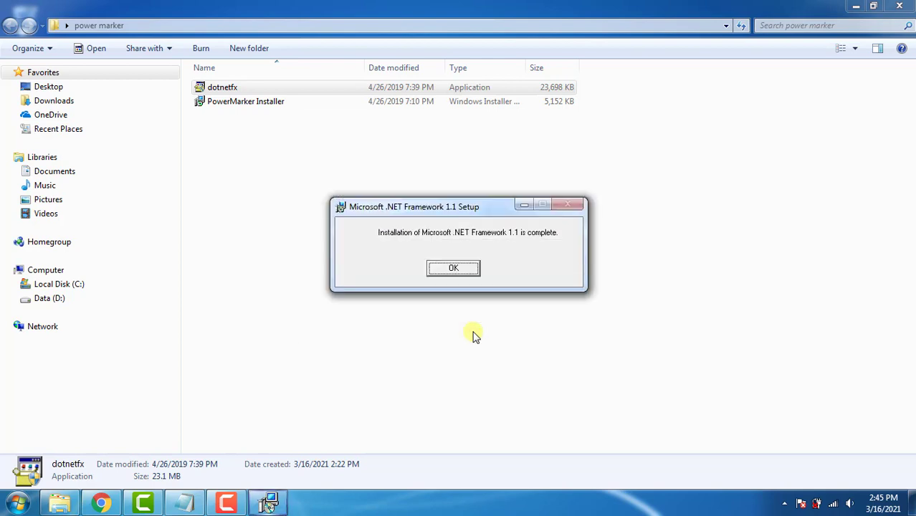
{"action": "left_click", "coordinate": [453, 269]}
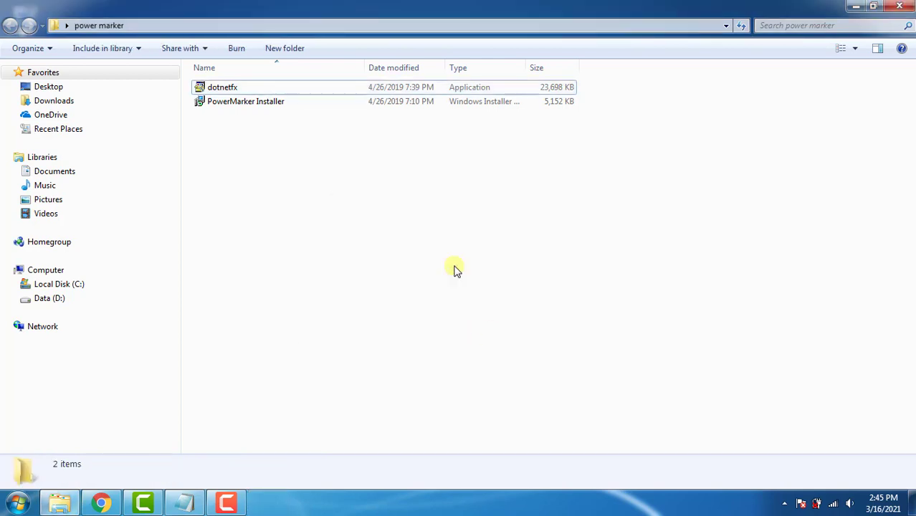
Install PowerMarker V3.25 in the default folder for the current user only, and minimize the folder window.
{"action": "double_click", "coordinate": [254, 102]}
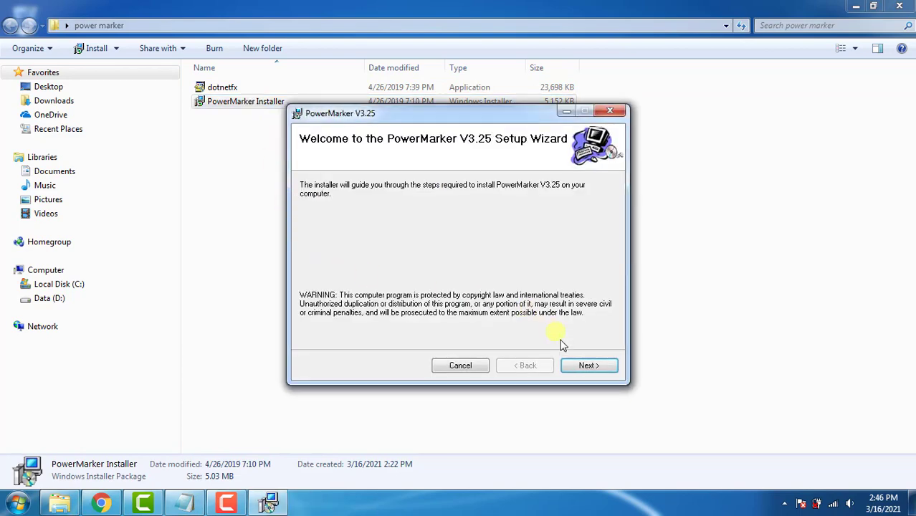
{"action": "left_click", "coordinate": [585, 367]}
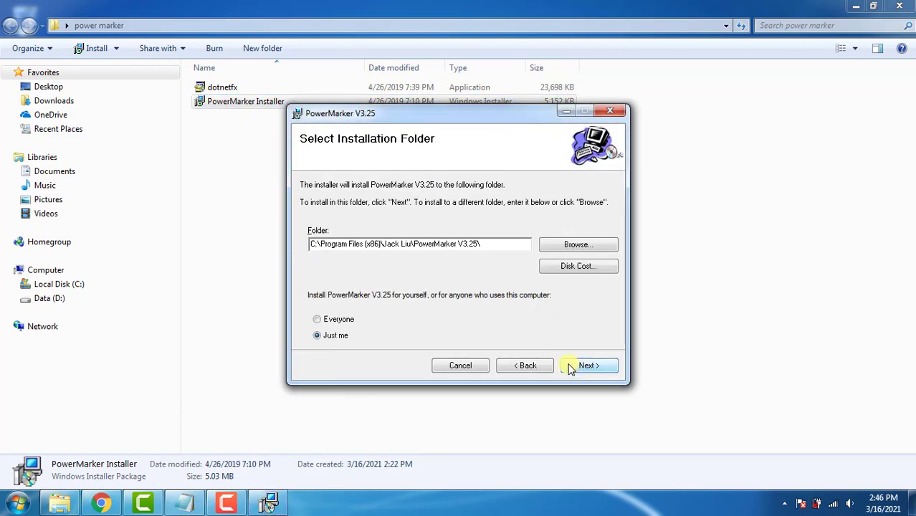
{"action": "left_click", "coordinate": [586, 367]}
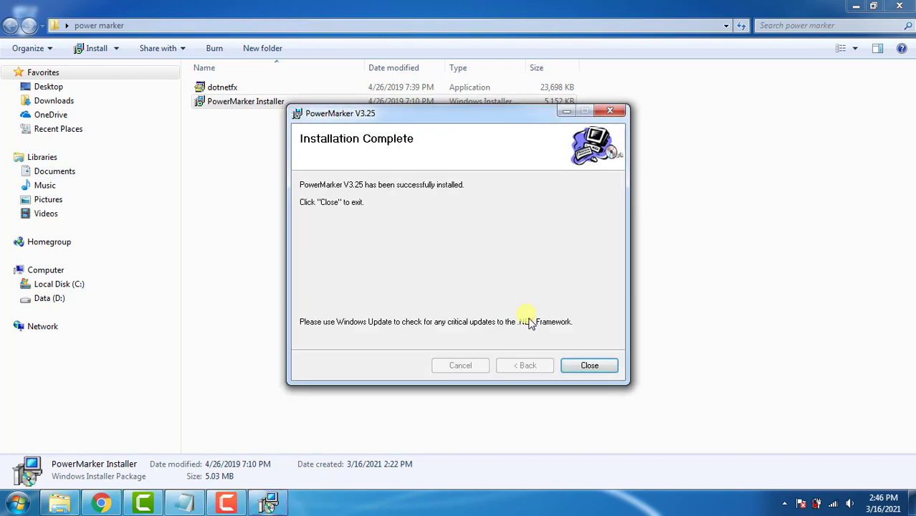
{"action": "left_click", "coordinate": [588, 367]}
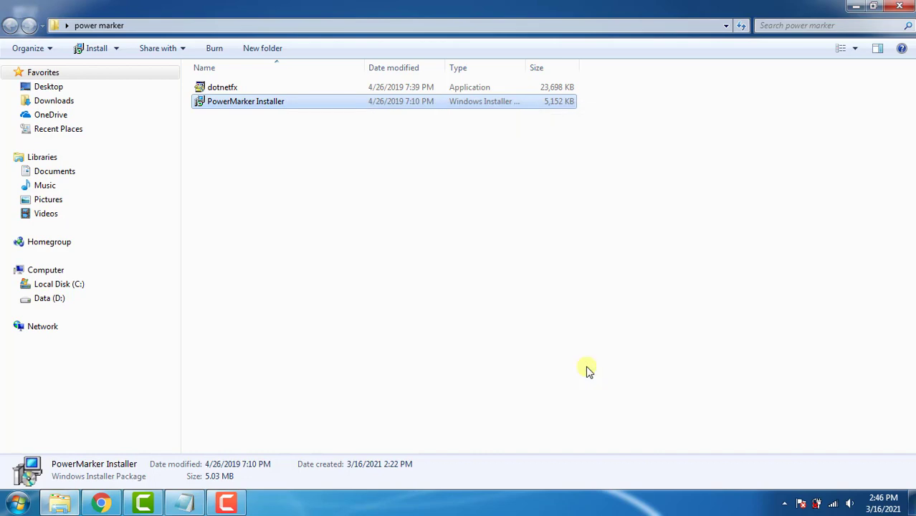
{"action": "left_click", "coordinate": [855, 7]}
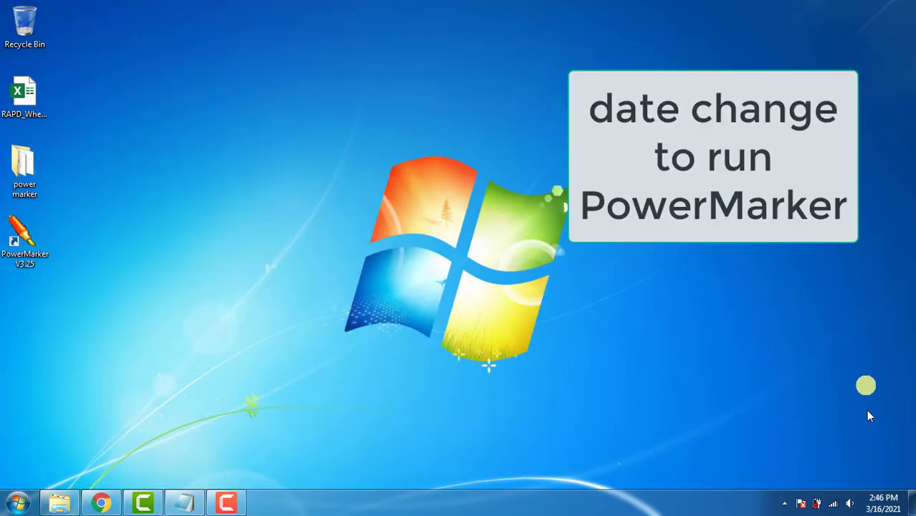
Set the Windows system date to March 7, 1991.
{"action": "right_click", "coordinate": [882, 506]}
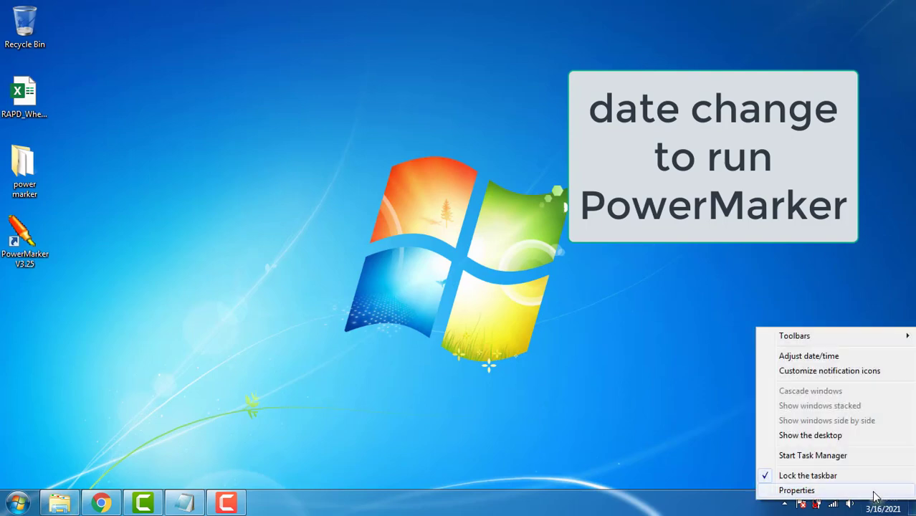
{"action": "left_click", "coordinate": [832, 359]}
{"action": "left_click", "coordinate": [346, 223]}
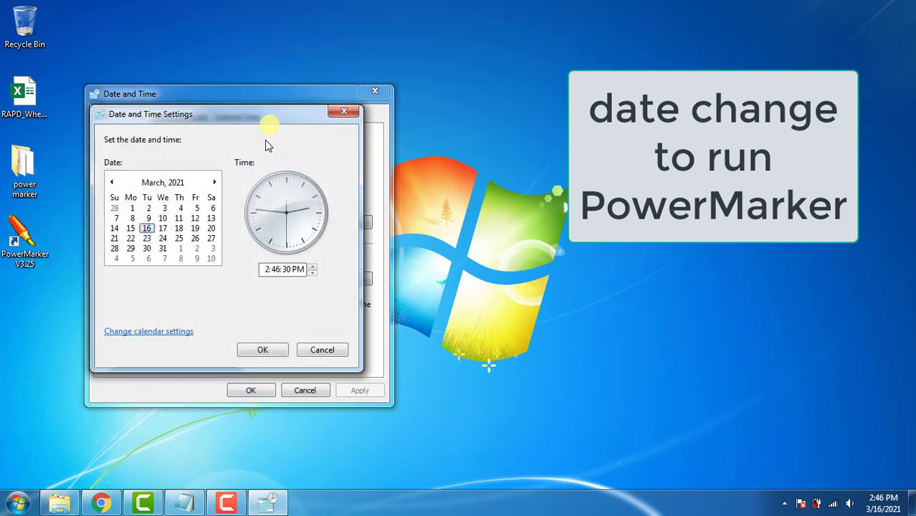
{"action": "left_click", "coordinate": [176, 183]}
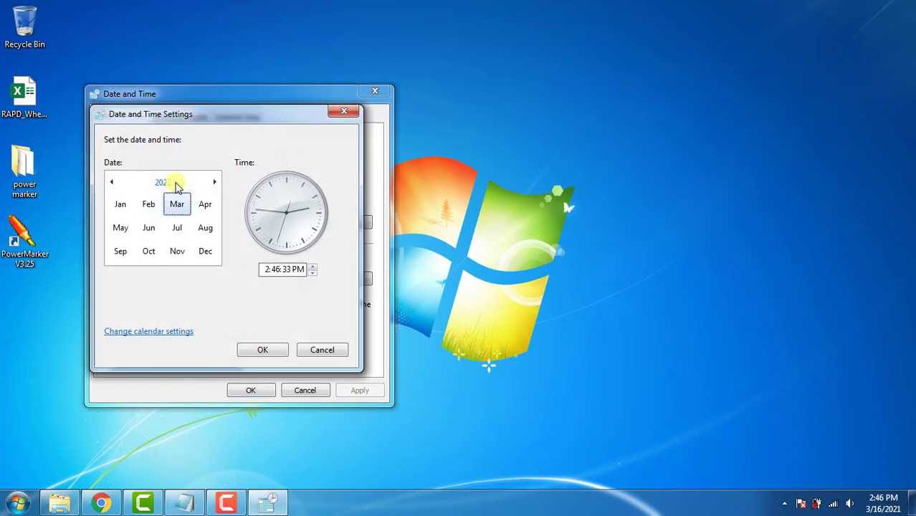
{"action": "left_click", "coordinate": [176, 184]}
{"action": "left_click", "coordinate": [177, 184]}
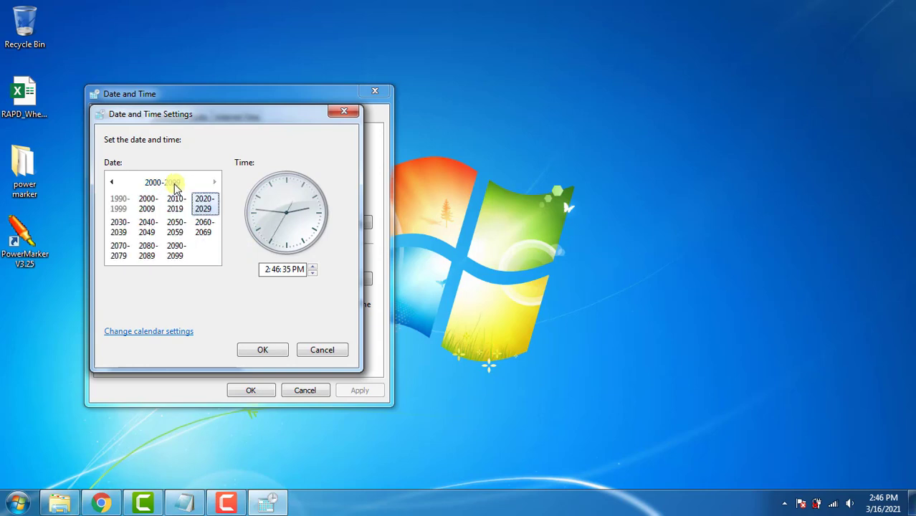
{"action": "left_click", "coordinate": [127, 204]}
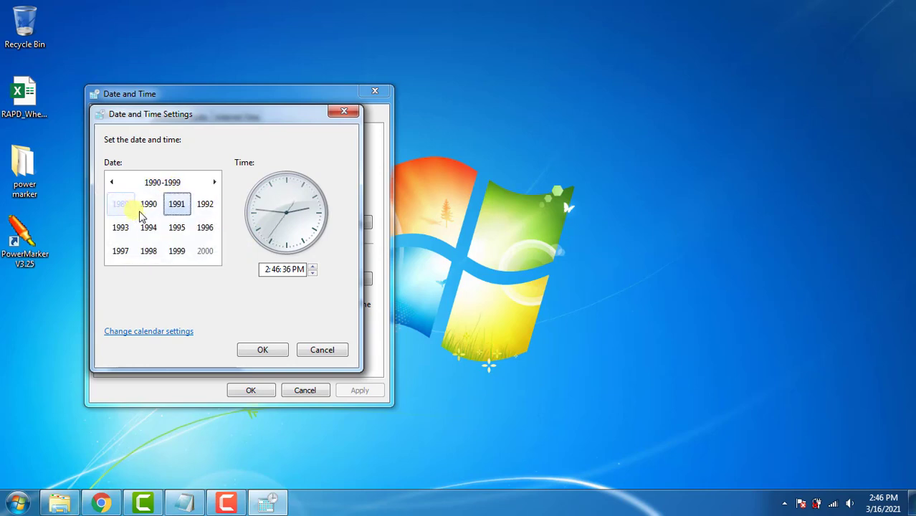
{"action": "left_click", "coordinate": [176, 205]}
{"action": "left_click", "coordinate": [176, 205]}
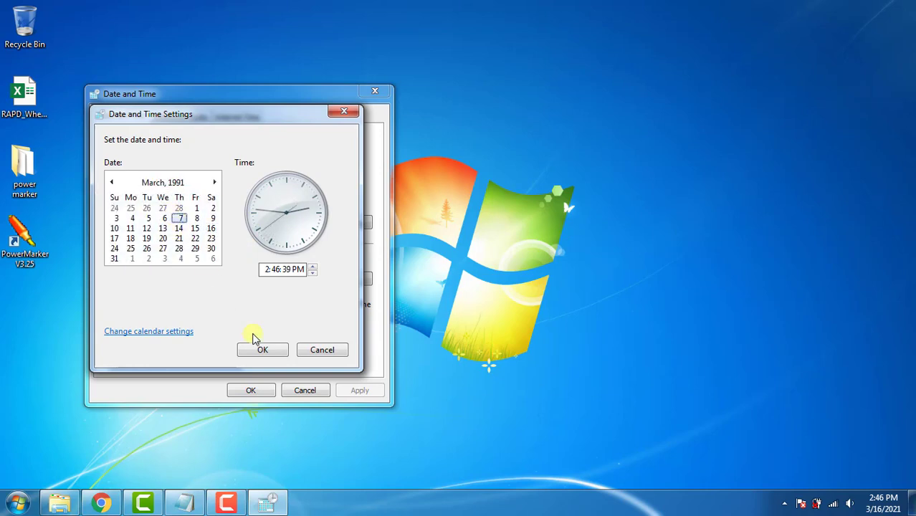
{"action": "left_click", "coordinate": [265, 354]}
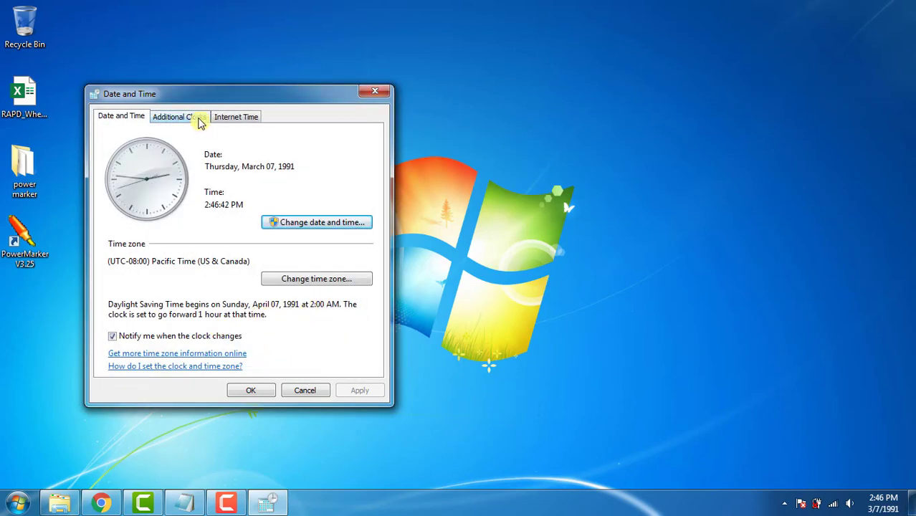
Check the additional clocks and Internet time settings, and return to the main date and time settings.
{"action": "left_click", "coordinate": [199, 119]}
{"action": "left_click", "coordinate": [231, 119]}
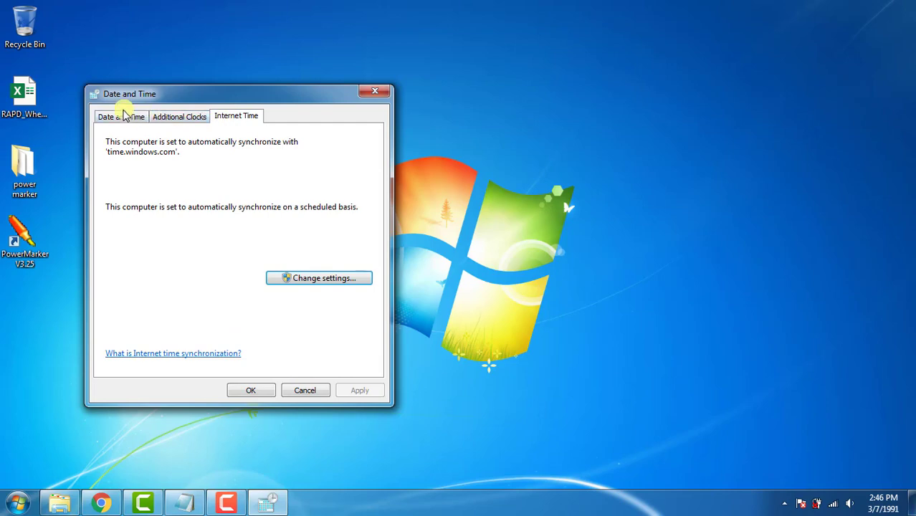
{"action": "left_click", "coordinate": [129, 118]}
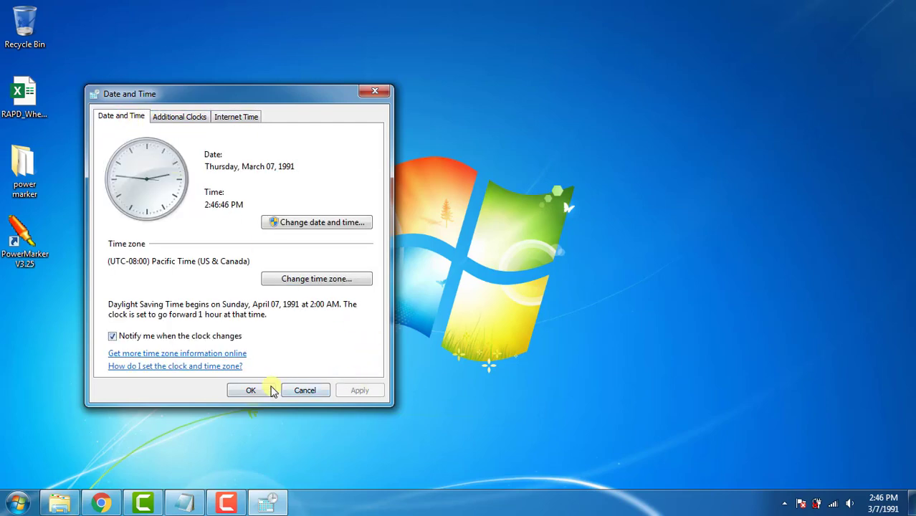
Close the date and time settings and launch PowerMarker V3.25 from the desktop.
{"action": "left_click", "coordinate": [266, 387]}
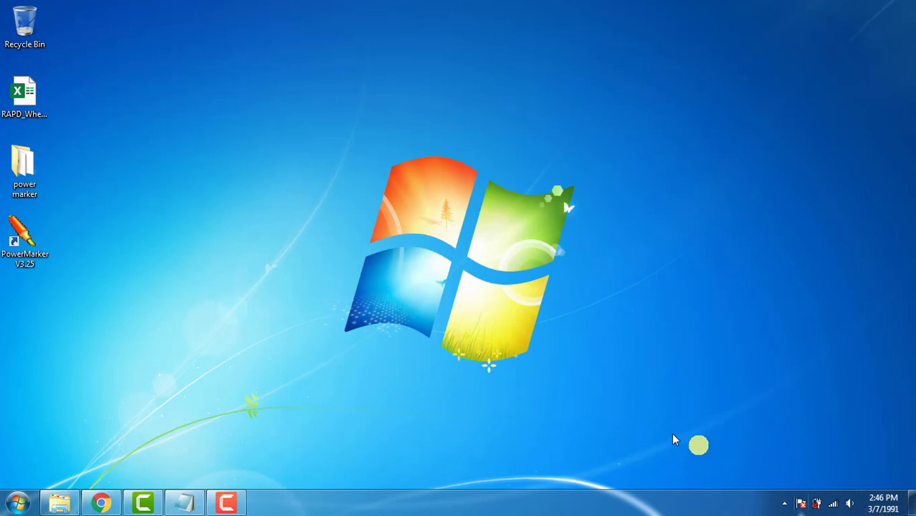
{"action": "double_click", "coordinate": [28, 257]}
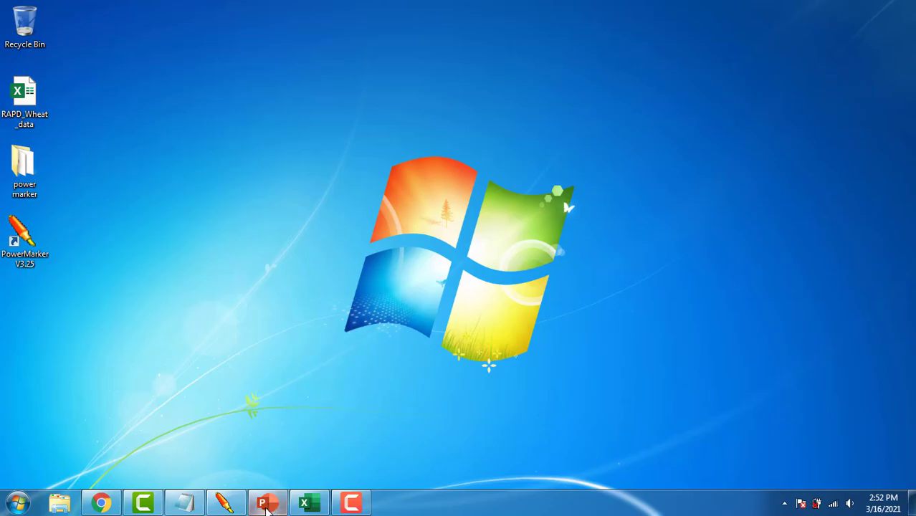
View the marker and individual layout slide in PowerPoint, minimize it, and open the RAPD_Wheat_data workbook in Excel.
{"action": "left_click", "coordinate": [275, 500]}
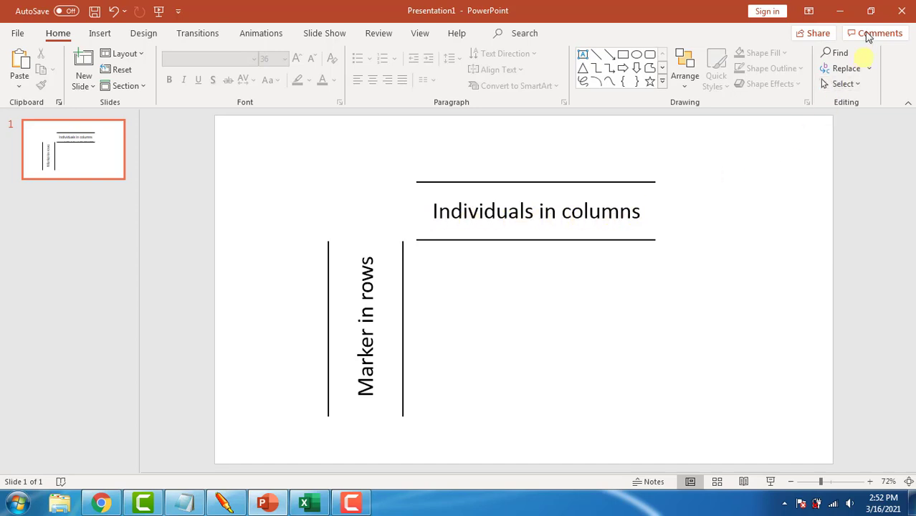
{"action": "left_click", "coordinate": [842, 11]}
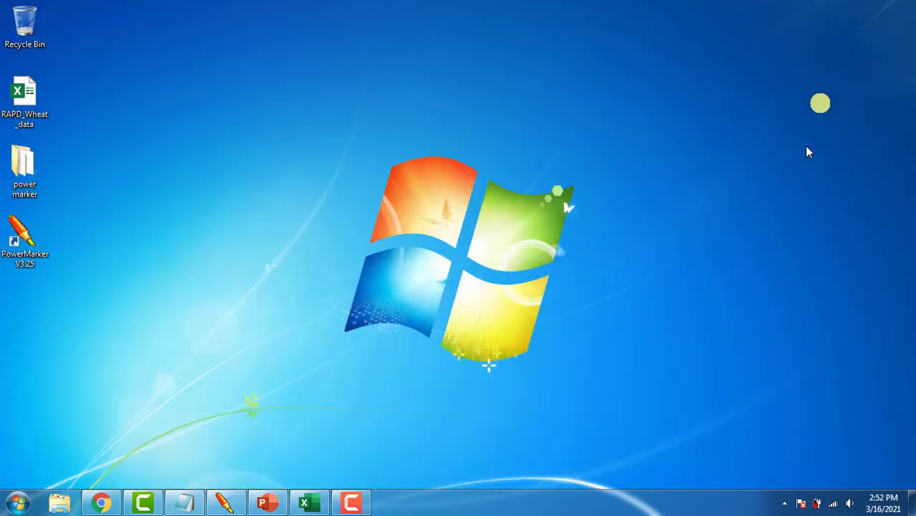
{"action": "double_click", "coordinate": [32, 104]}
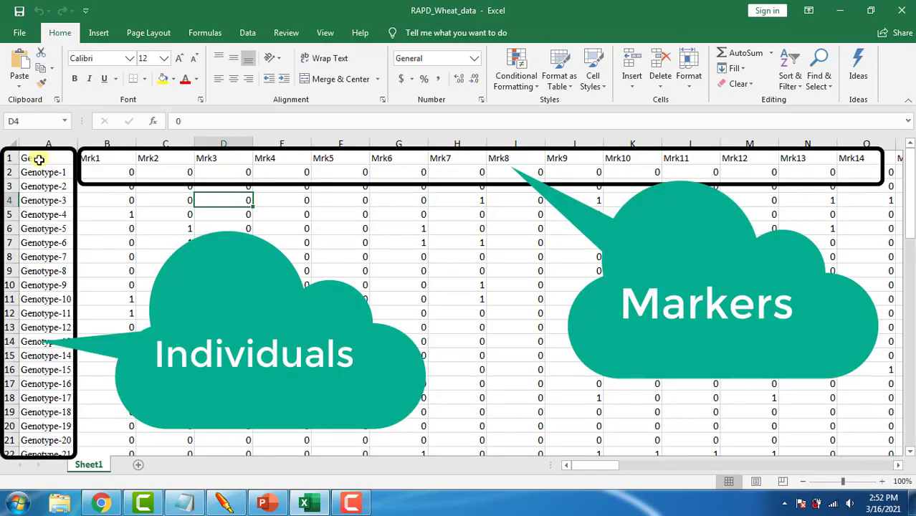
Add a new worksheet and enter "Lets reformat data for PowerMarker" in cell A1.
{"action": "left_click", "coordinate": [135, 464]}
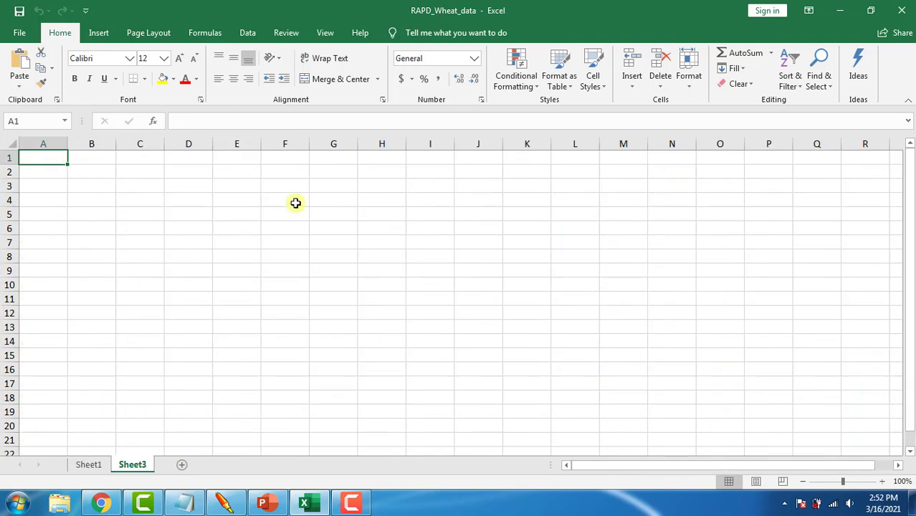
{"action": "type", "text": "I"}
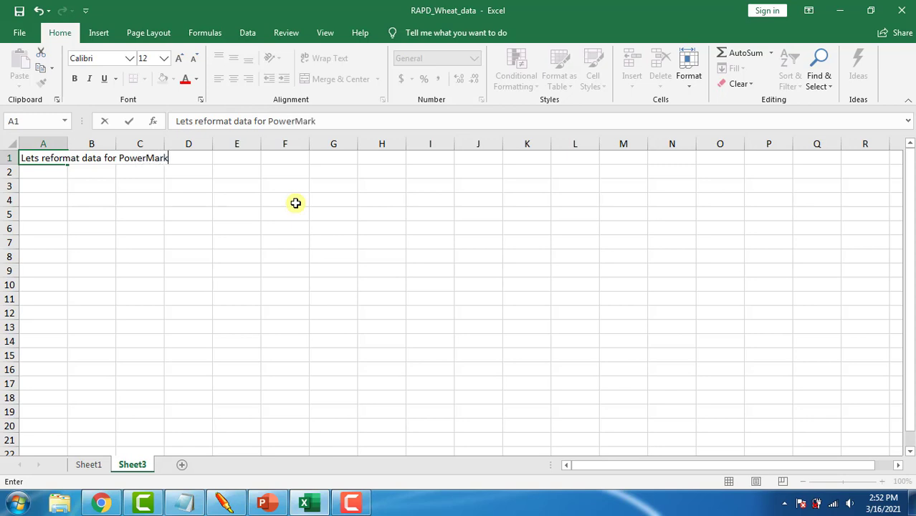
{"action": "key", "text": "Return"}
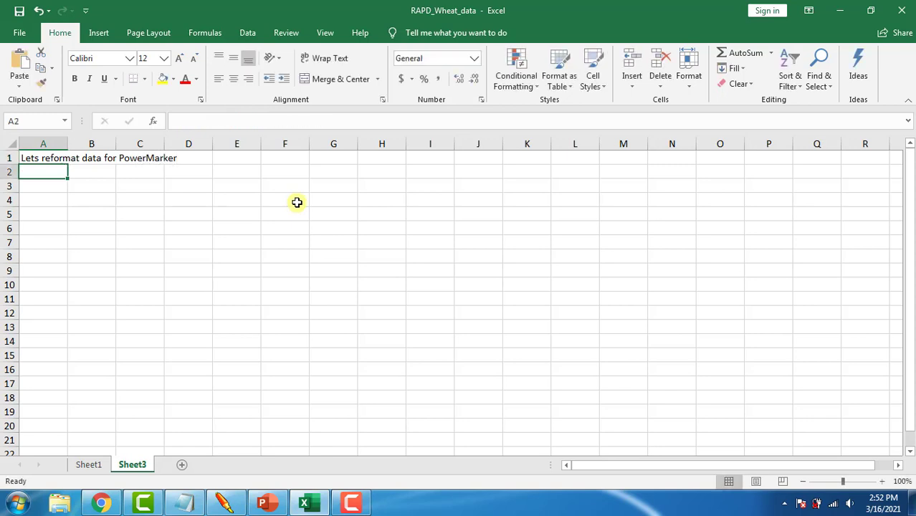
Copy the entire genotype-by-marker table on Sheet1, starting from the Geno header in A1.
{"action": "left_click", "coordinate": [89, 464]}
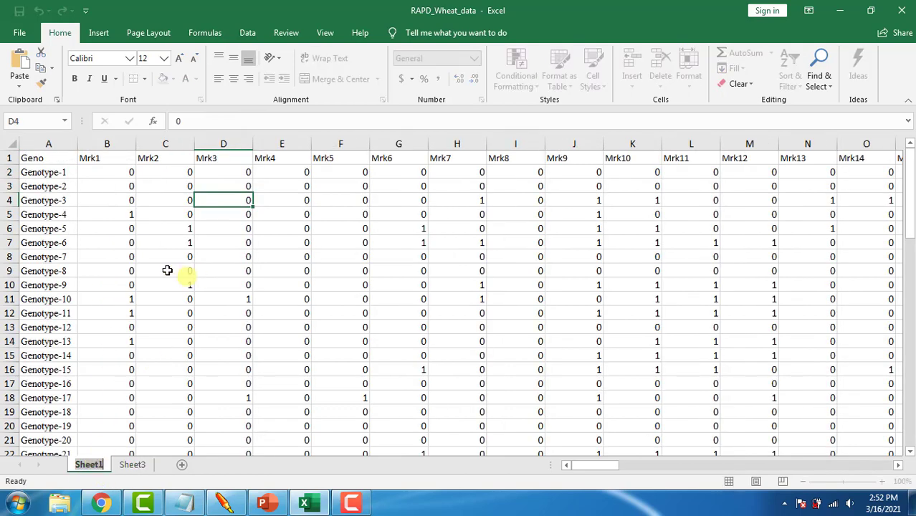
{"action": "left_click", "coordinate": [38, 162]}
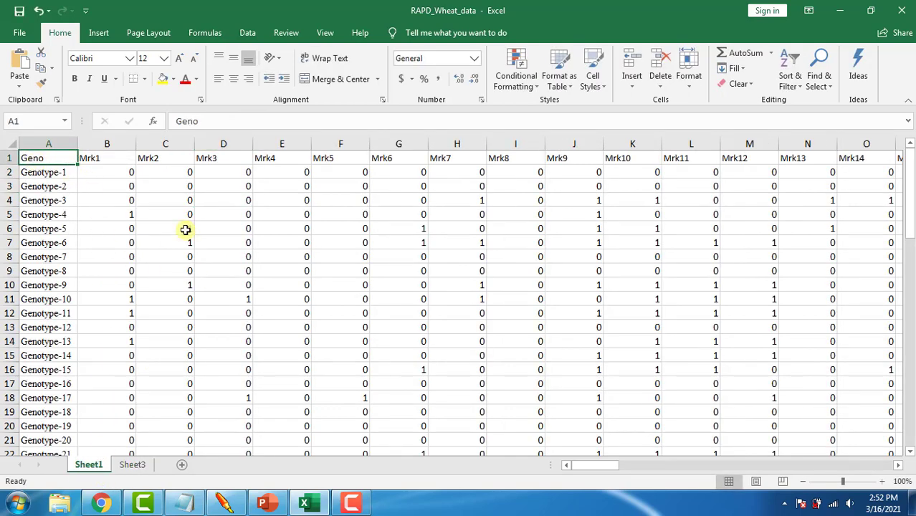
{"action": "key", "text": "ctrl+shift+Right"}
{"action": "key", "text": "ctrl+shift+Down"}
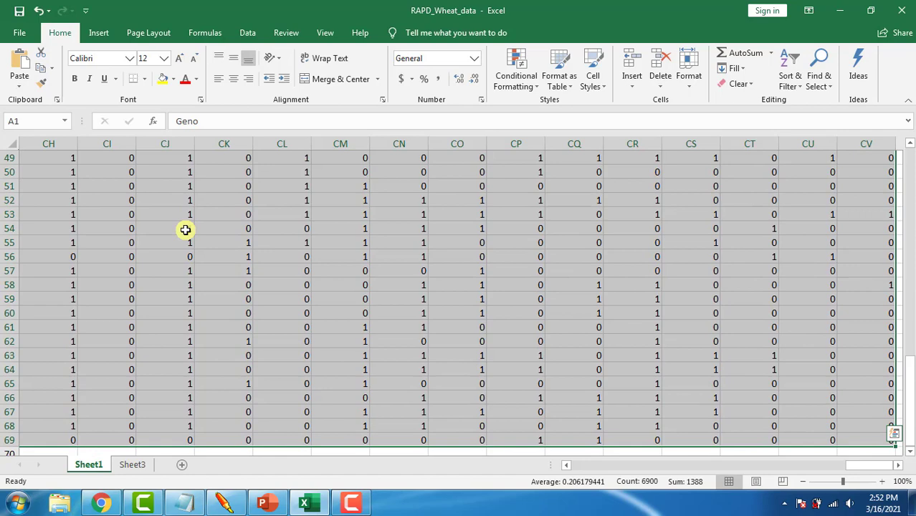
{"action": "key", "text": "ctrl+c"}
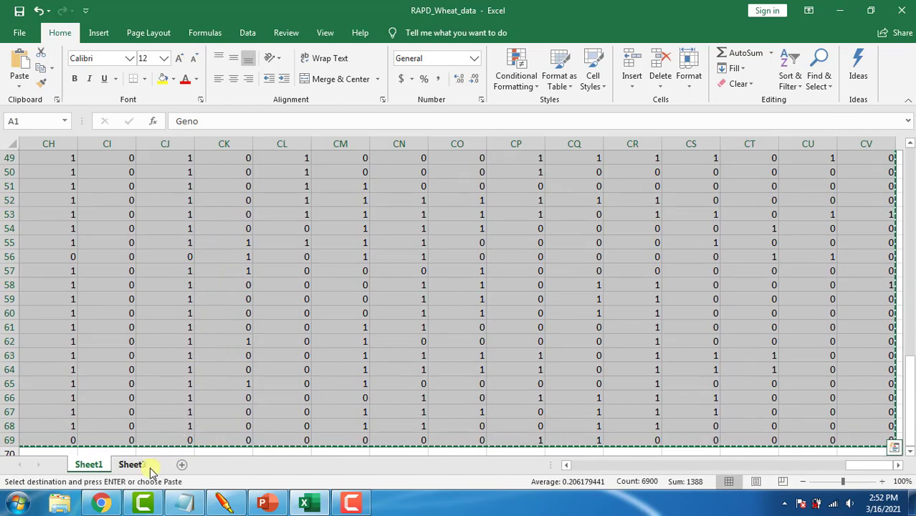
Add another worksheet after Sheet1 and paste the copied table transposed at cell A1.
{"action": "left_click", "coordinate": [181, 465]}
{"action": "left_click", "coordinate": [178, 464]}
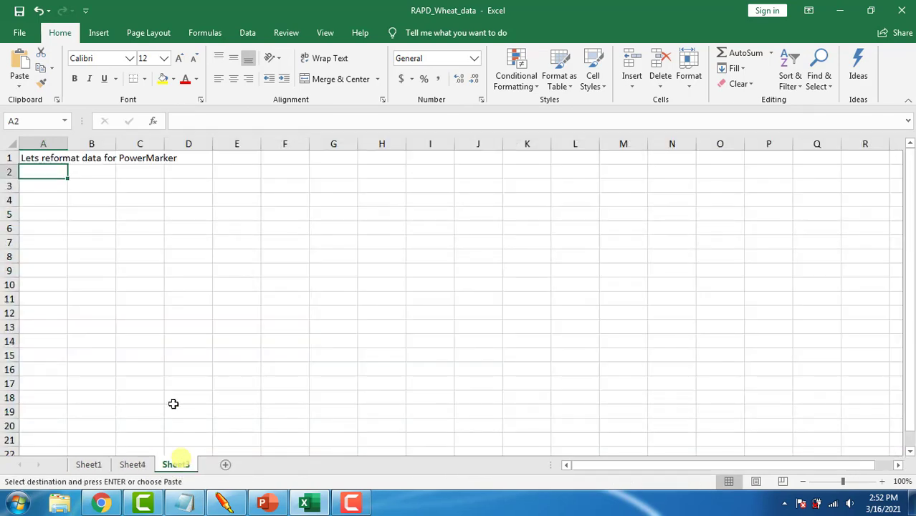
{"action": "left_click", "coordinate": [132, 465]}
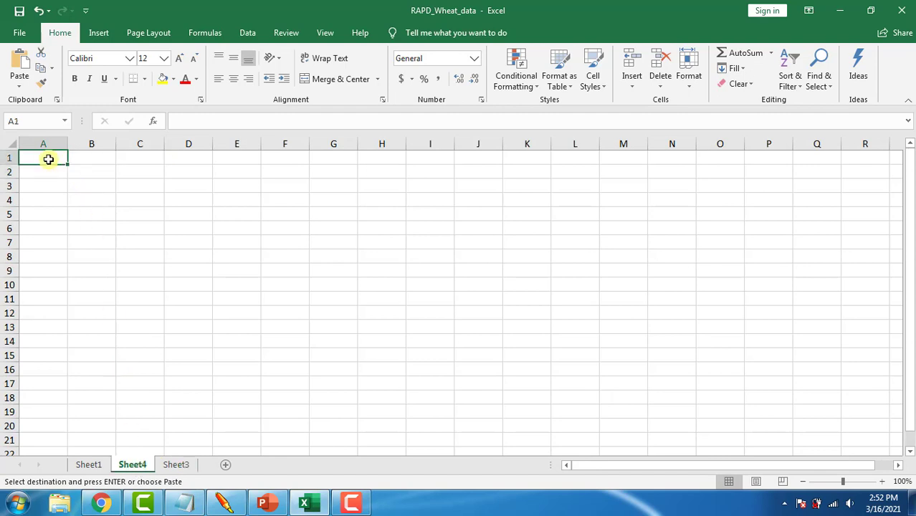
{"action": "right_click", "coordinate": [49, 159]}
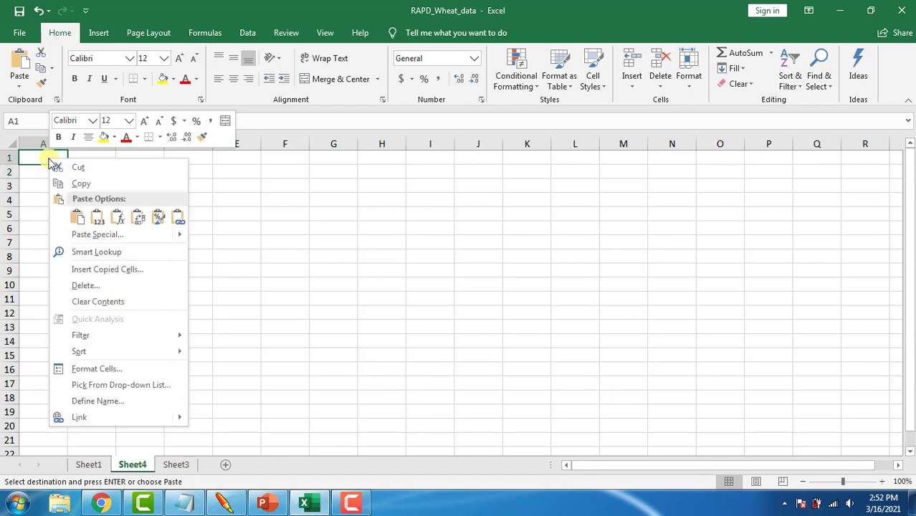
{"action": "left_click", "coordinate": [137, 217]}
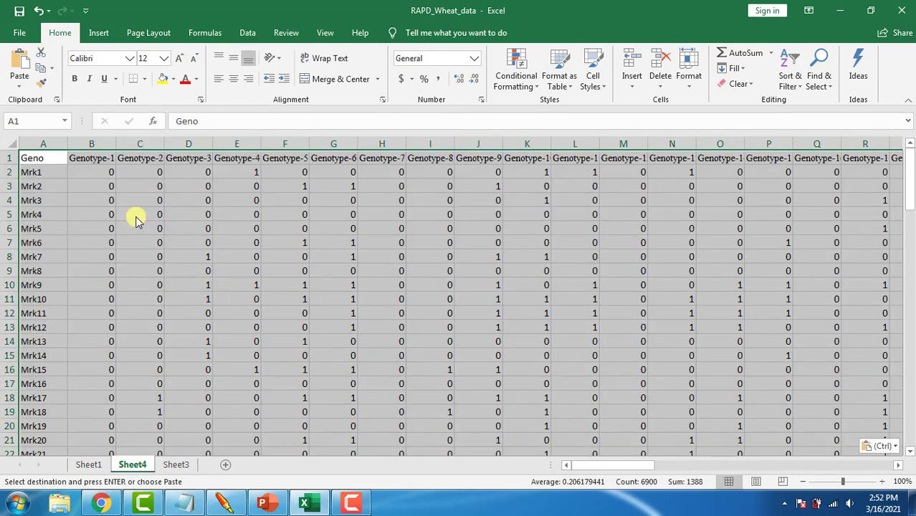
Review the genotype headers in row 1 and the marker names in column A of the transposed table.
{"action": "left_click", "coordinate": [113, 188]}
{"action": "left_click", "coordinate": [86, 158]}
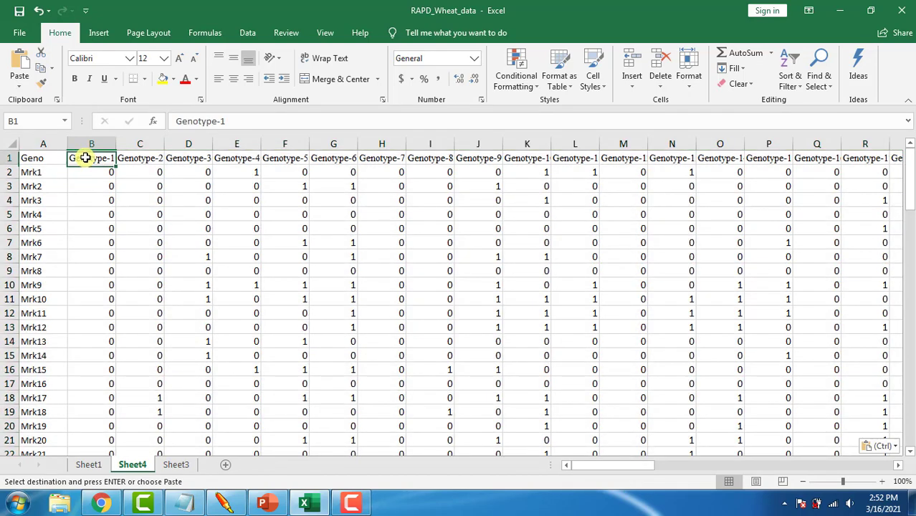
{"action": "left_click_drag", "start_coordinate": [85, 158], "coordinate": [387, 159]}
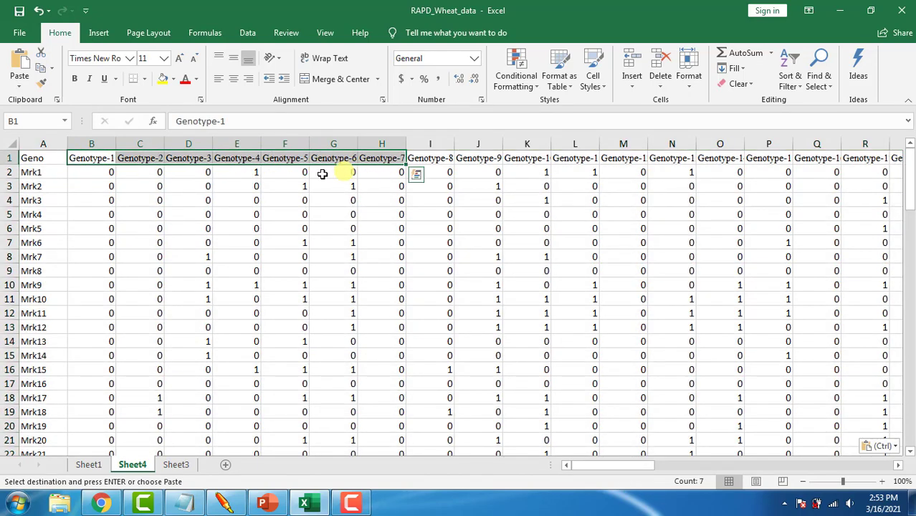
{"action": "left_click_drag", "start_coordinate": [39, 172], "coordinate": [34, 430]}
{"action": "left_click", "coordinate": [123, 244]}
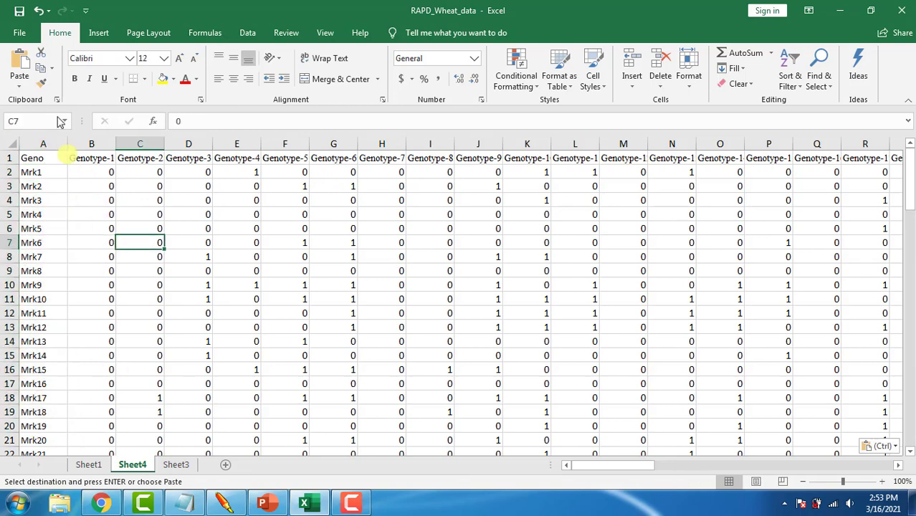
{"action": "left_click", "coordinate": [20, 32]}
{"action": "left_click", "coordinate": [17, 25]}
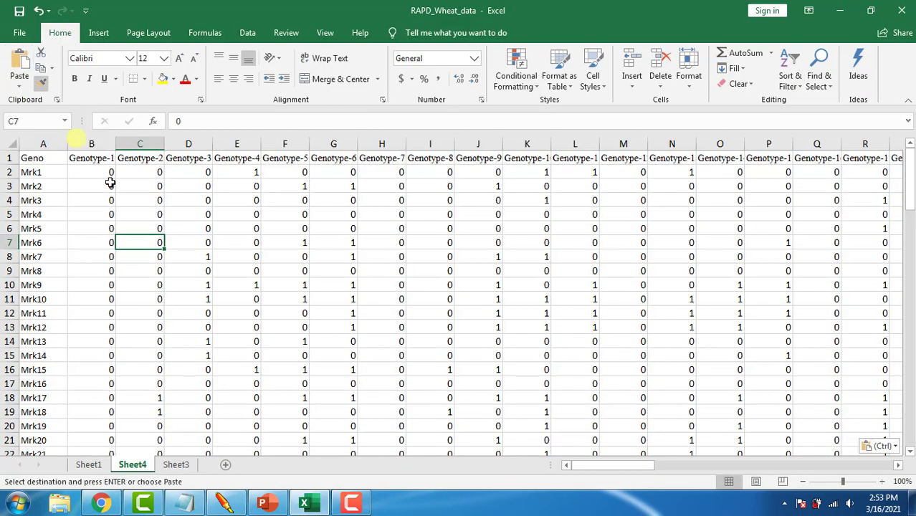
Replace all 0 values with 0/0 across the transposed marker data, from B2 to the table's end.
{"action": "left_click", "coordinate": [87, 172]}
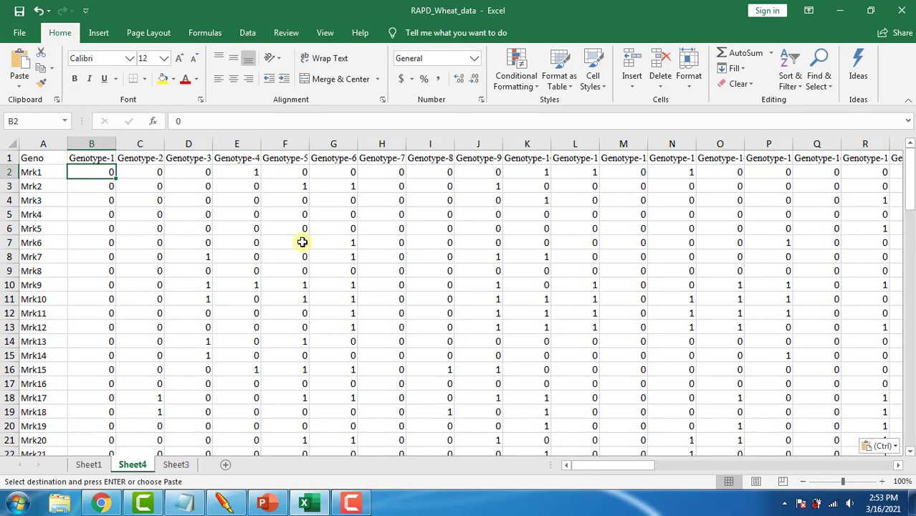
{"action": "key", "text": "ctrl+shift+Right"}
{"action": "key", "text": "ctrl+shift+Down"}
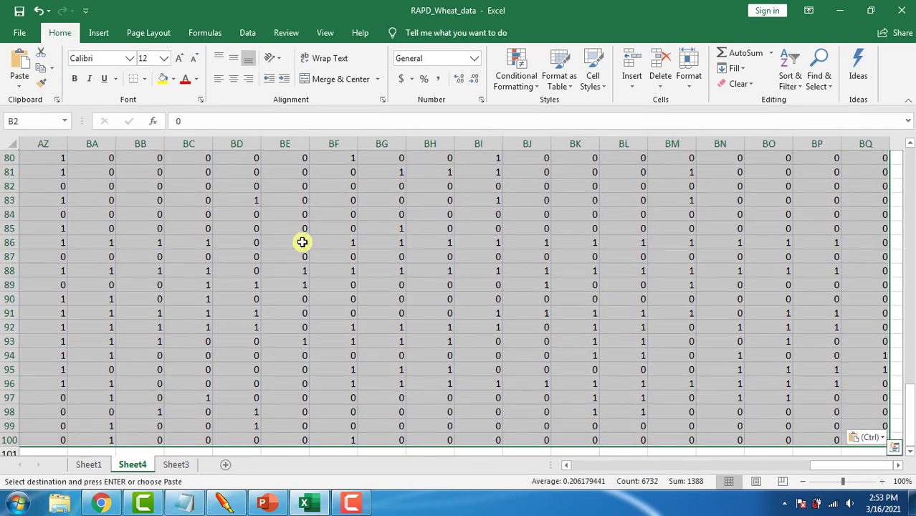
{"action": "key", "text": "ctrl+f"}
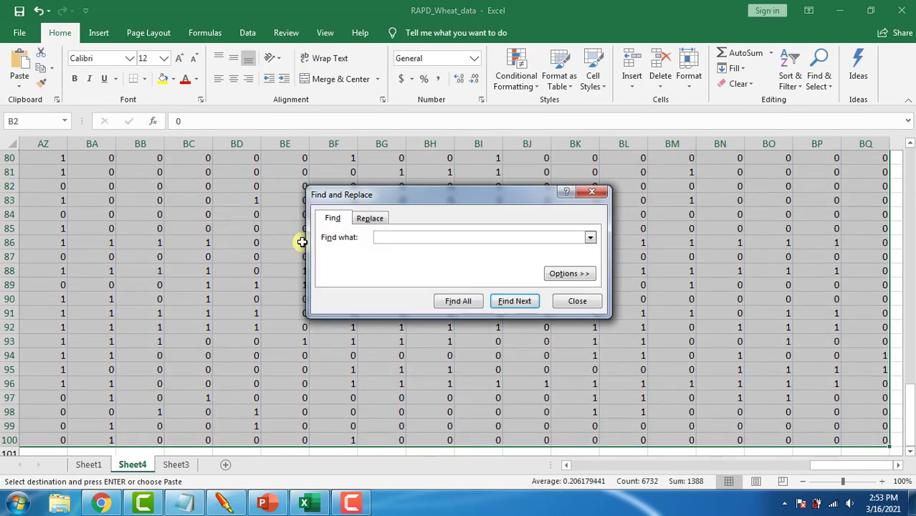
{"action": "left_click", "coordinate": [371, 219]}
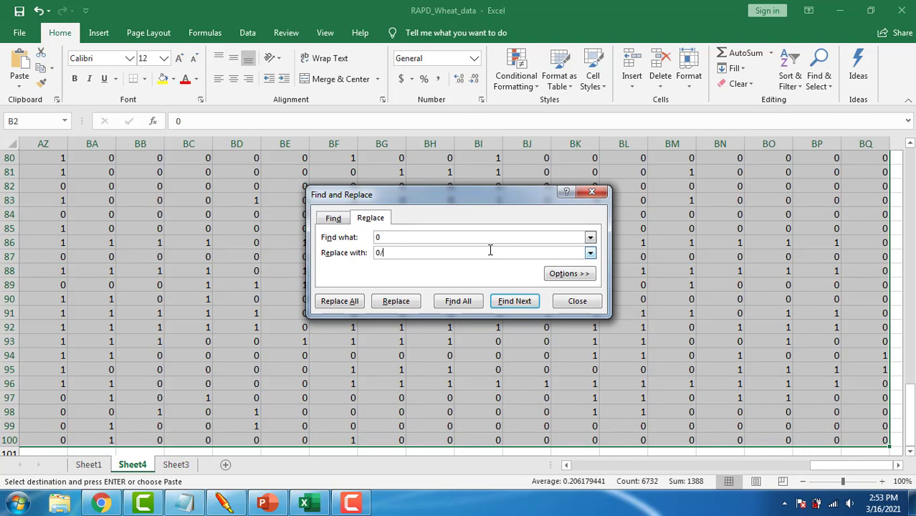
{"action": "left_click", "coordinate": [340, 302]}
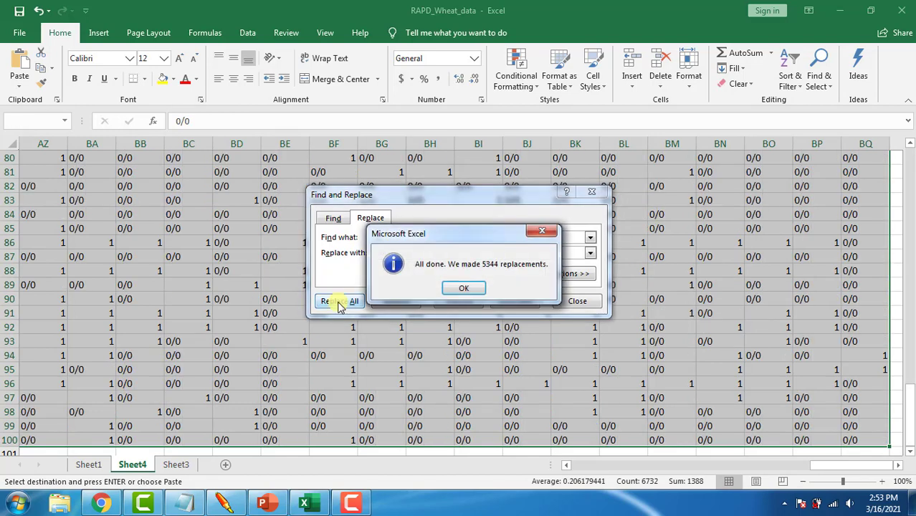
{"action": "left_click", "coordinate": [463, 289]}
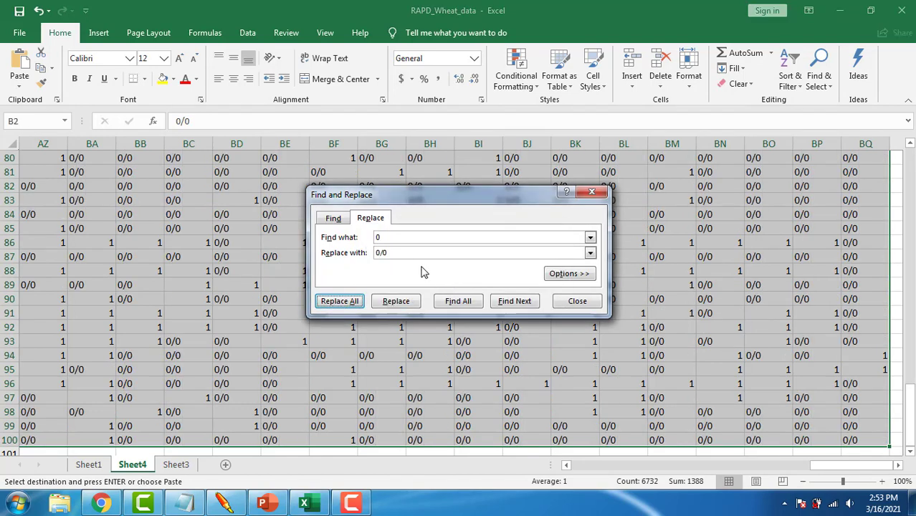
Replace all 1 values in the selected marker data with "1/1", including the quotation marks, and close Find and Replace.
{"action": "left_click", "coordinate": [371, 237]}
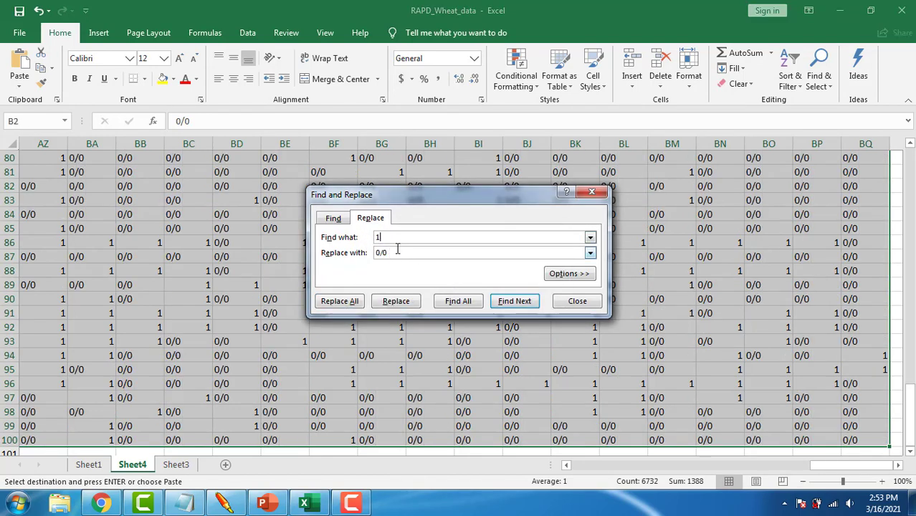
{"action": "key", "text": "Tab"}
{"action": "left_click", "coordinate": [354, 303]}
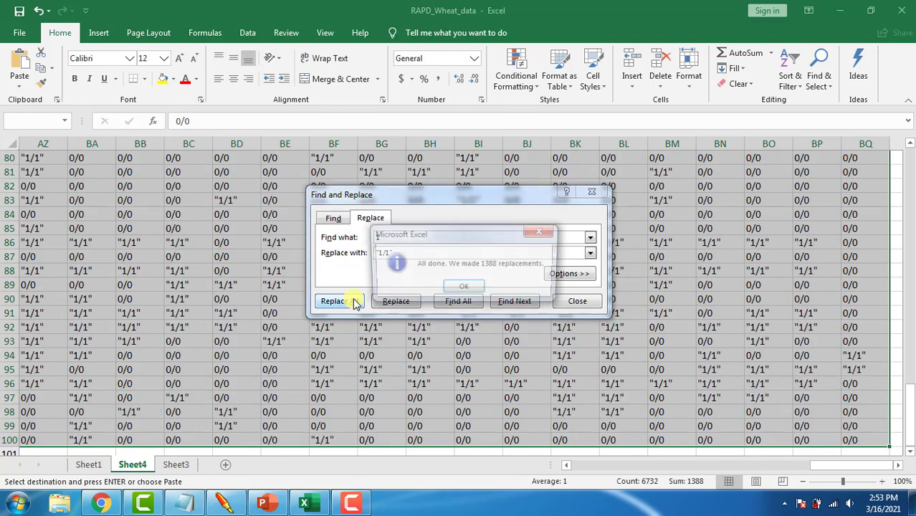
{"action": "left_click", "coordinate": [464, 290]}
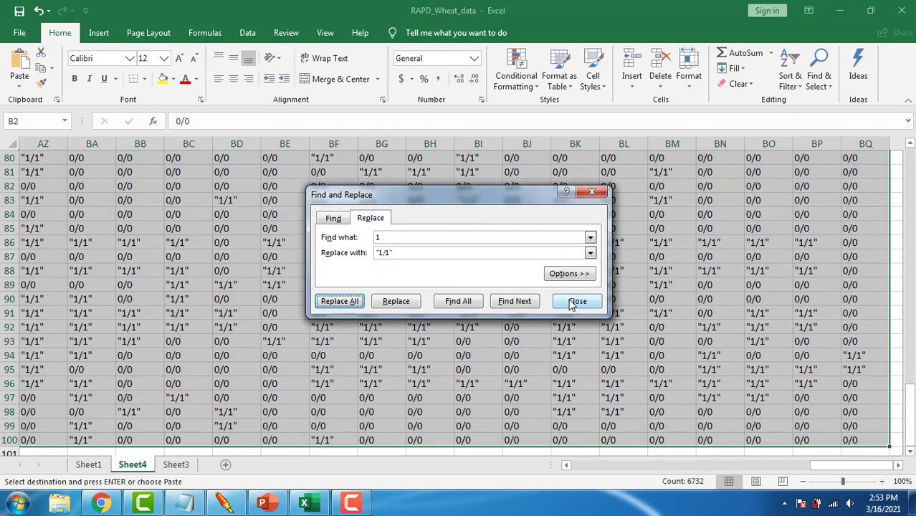
{"action": "left_click", "coordinate": [577, 301]}
{"action": "left_click", "coordinate": [430, 312]}
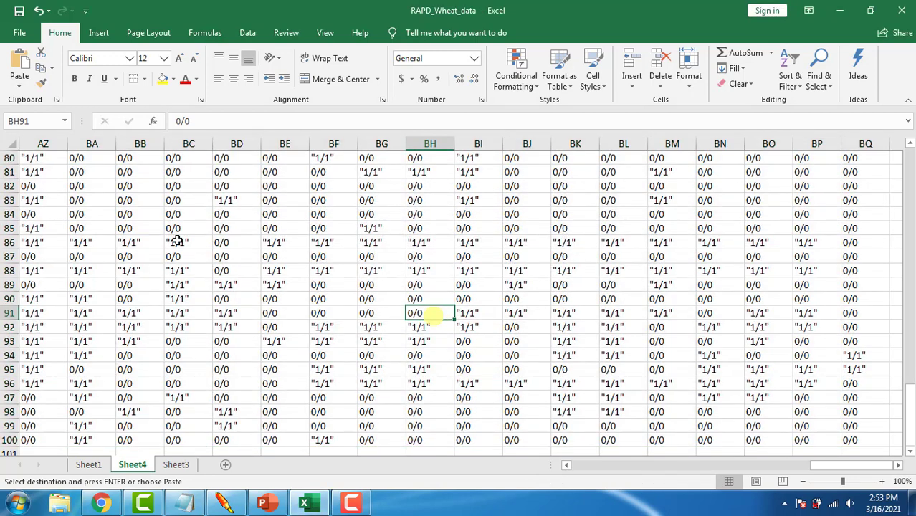
Save only the active transposed sheet to the Desktop as Text (Tab delimited), named RAPD_Wheat_data_pwrmrk.
{"action": "left_click", "coordinate": [20, 33]}
{"action": "left_click", "coordinate": [41, 214]}
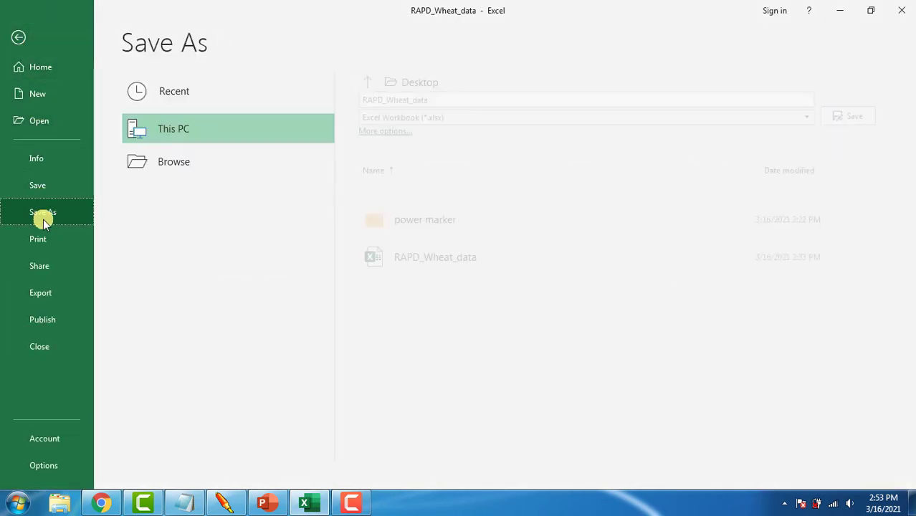
{"action": "left_click", "coordinate": [178, 164]}
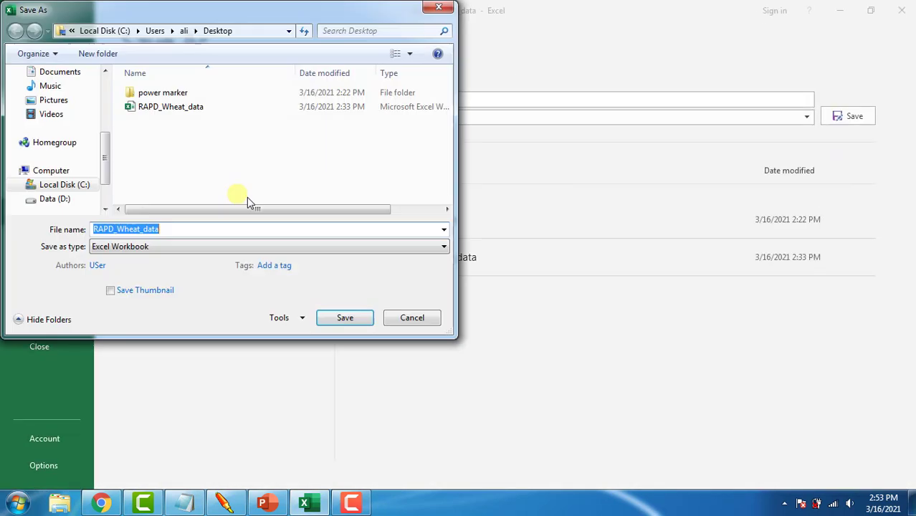
{"action": "left_click", "coordinate": [222, 246]}
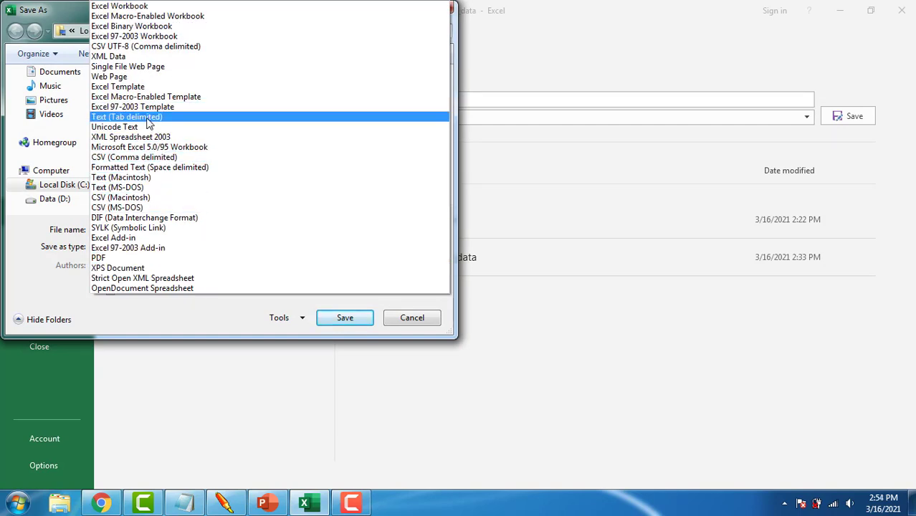
{"action": "left_click", "coordinate": [170, 117]}
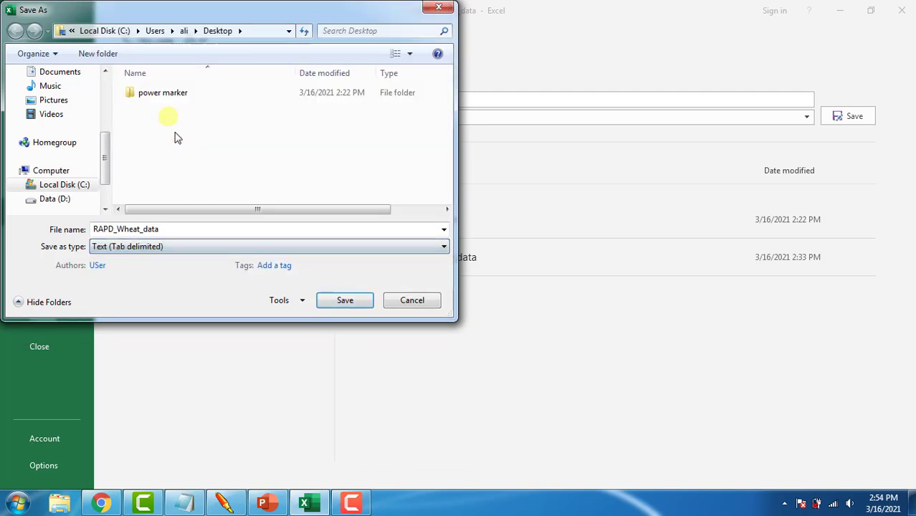
{"action": "double_click", "coordinate": [178, 230]}
{"action": "left_click", "coordinate": [178, 231]}
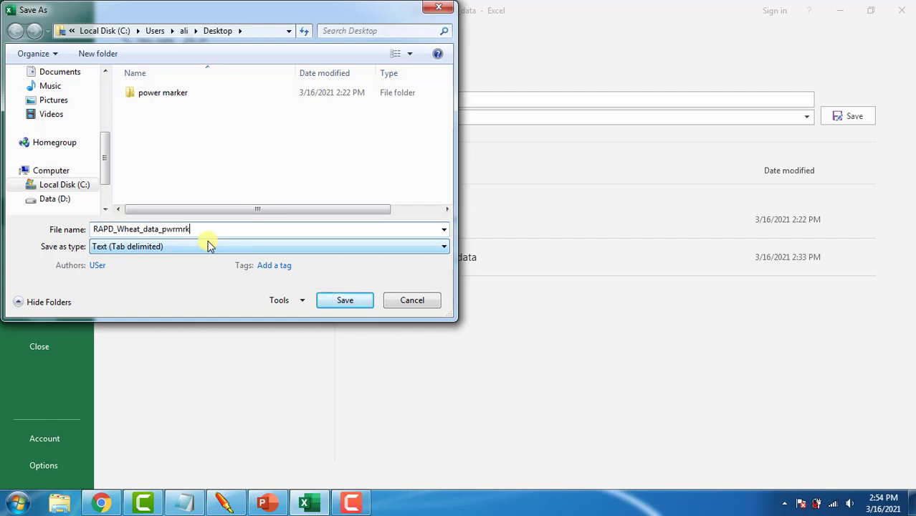
{"action": "key", "text": "Return"}
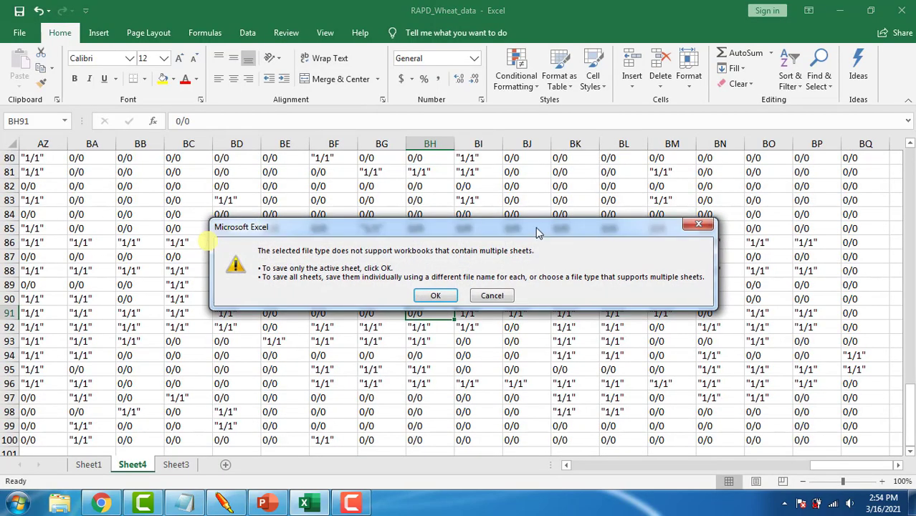
{"action": "left_click", "coordinate": [435, 295]}
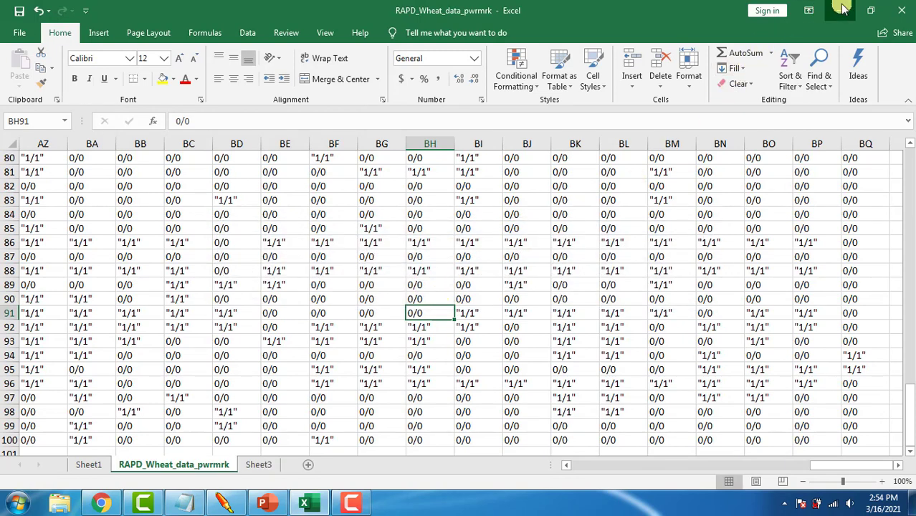
Close the Excel workbook and open the RAPD_Wheat_data_pwrmrk text file from the desktop in Notepad++.
{"action": "left_click", "coordinate": [901, 9]}
{"action": "left_click", "coordinate": [452, 268]}
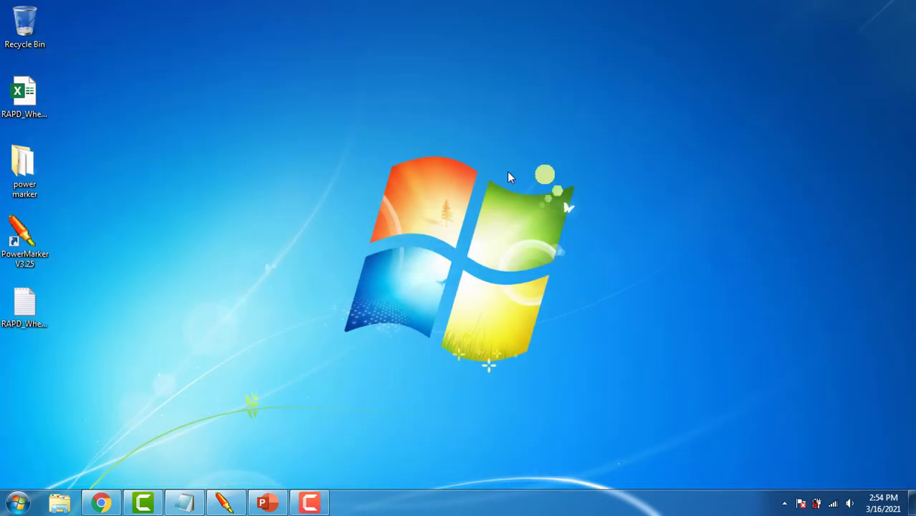
{"action": "right_click", "coordinate": [23, 310]}
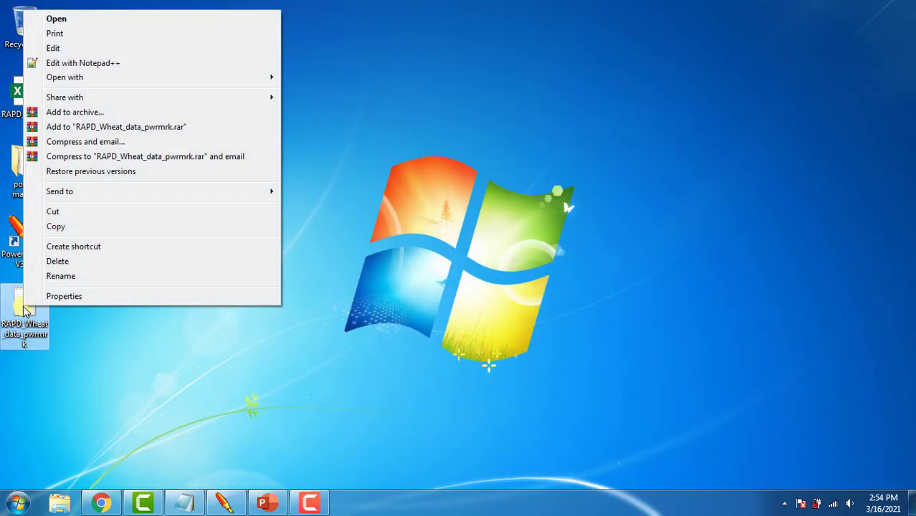
{"action": "left_click", "coordinate": [117, 64]}
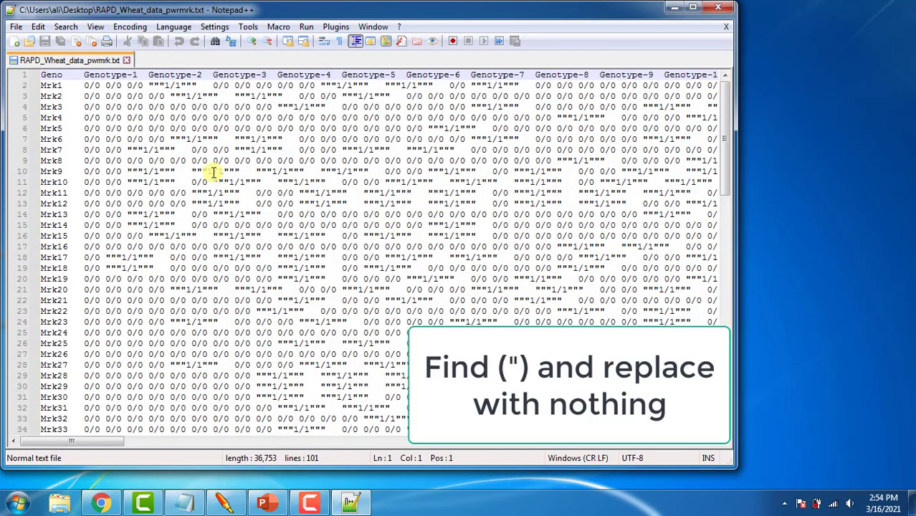
Remove every double quotation mark from the RAPD_Wheat_data_pwrmrk text file by replacing it with nothing, and save and close the file.
{"action": "key", "text": "ctrl+f"}
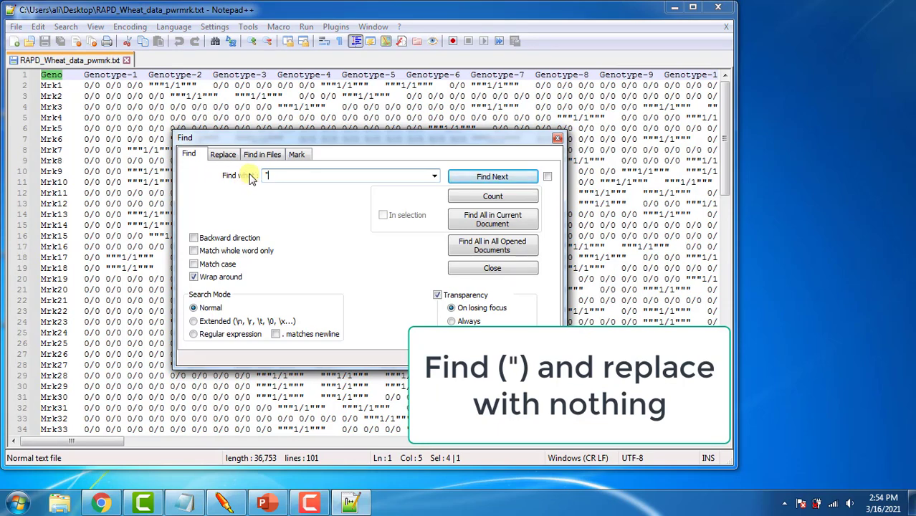
{"action": "type", "text": "\""}
{"action": "left_click", "coordinate": [223, 155]}
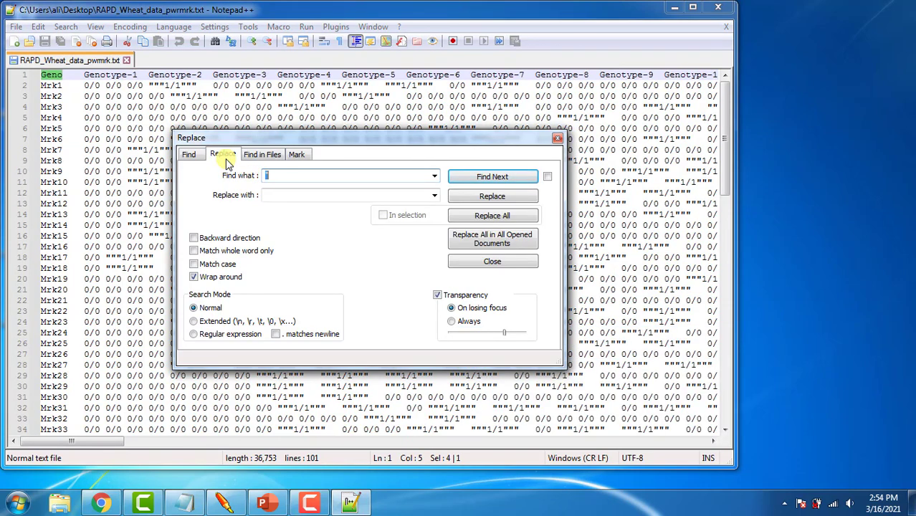
{"action": "left_click", "coordinate": [276, 192]}
{"action": "left_click", "coordinate": [514, 219]}
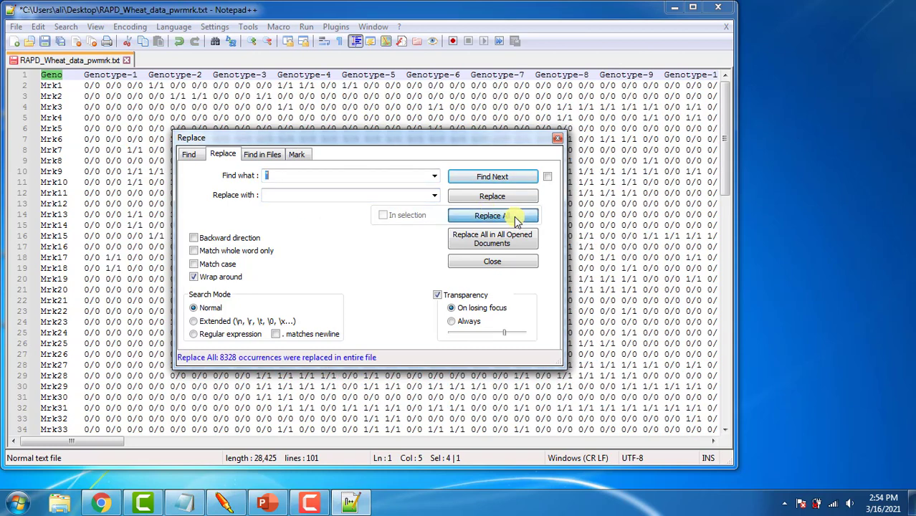
{"action": "left_click", "coordinate": [558, 138]}
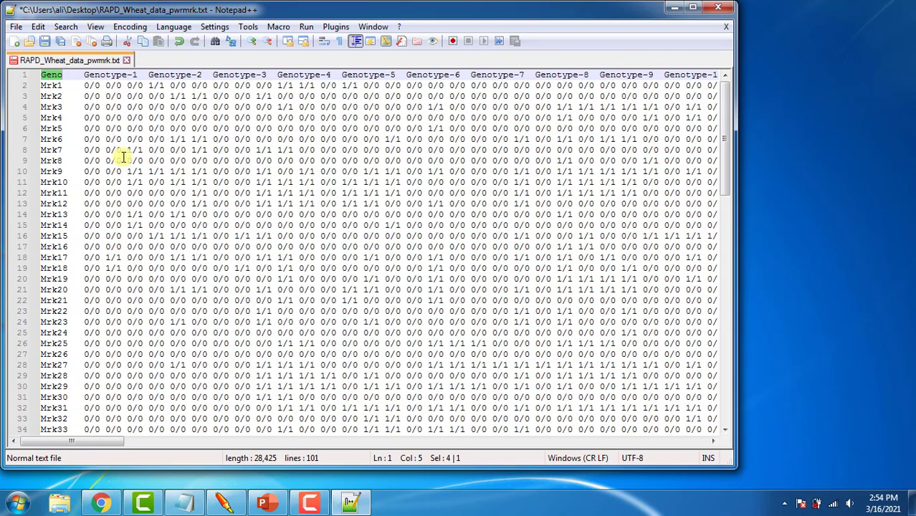
{"action": "key", "text": "ctrl+s"}
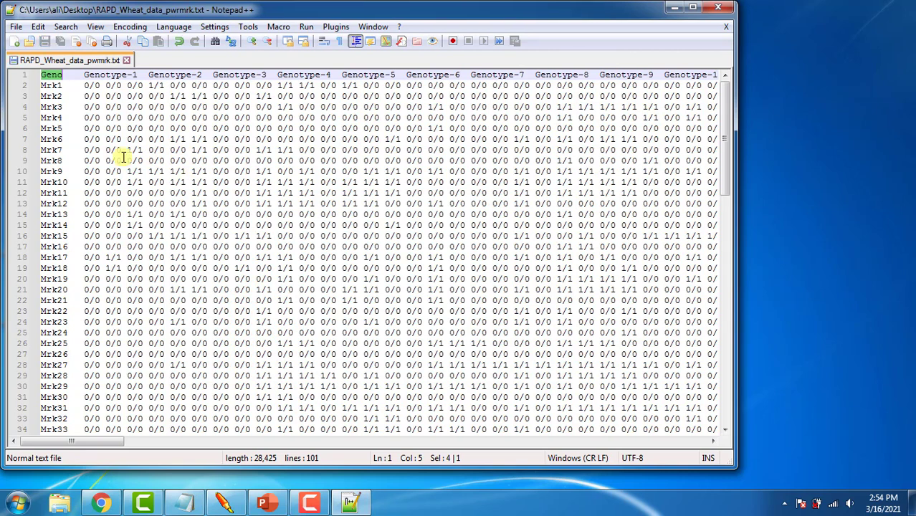
{"action": "left_click", "coordinate": [127, 61]}
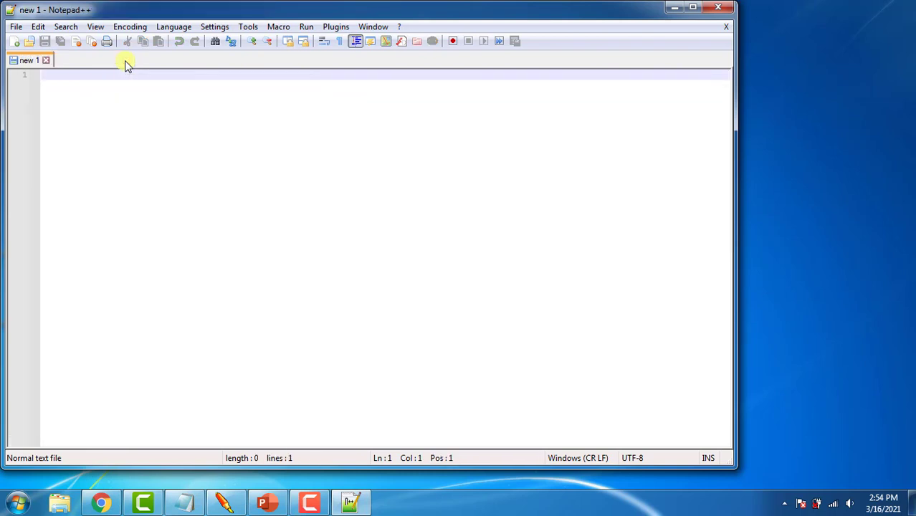
Write a note beginning "Now data is ready to" in the blank document and close Notepad++.
{"action": "type", "text": "Now"}
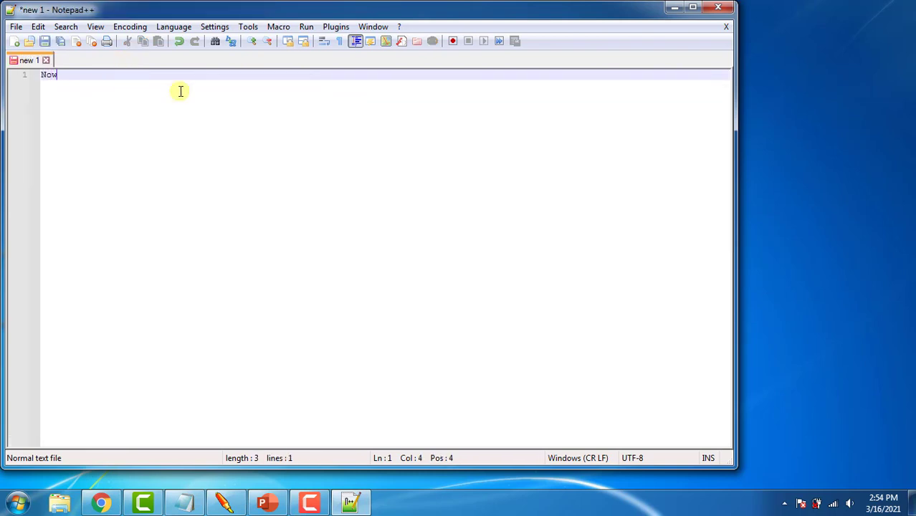
{"action": "type", "text": " data is"}
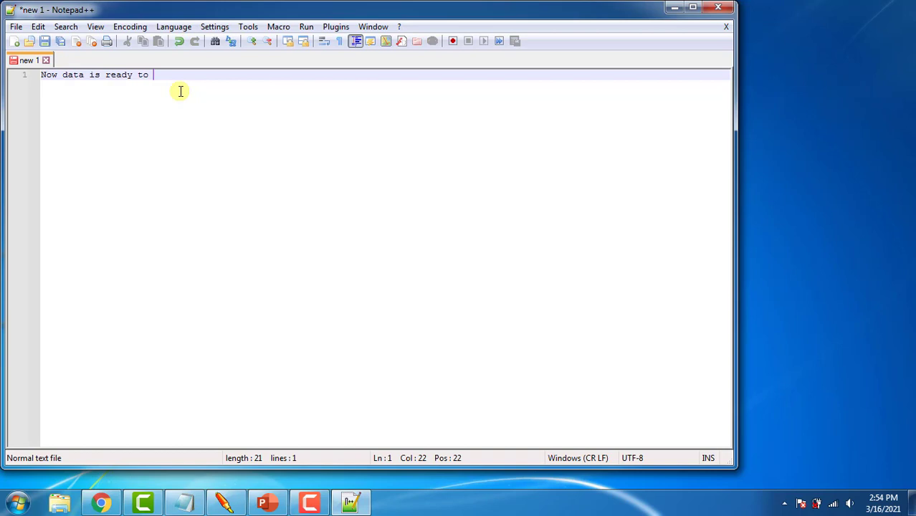
{"action": "type", "text": "ready for analysis."}
{"action": "left_click", "coordinate": [711, 9]}
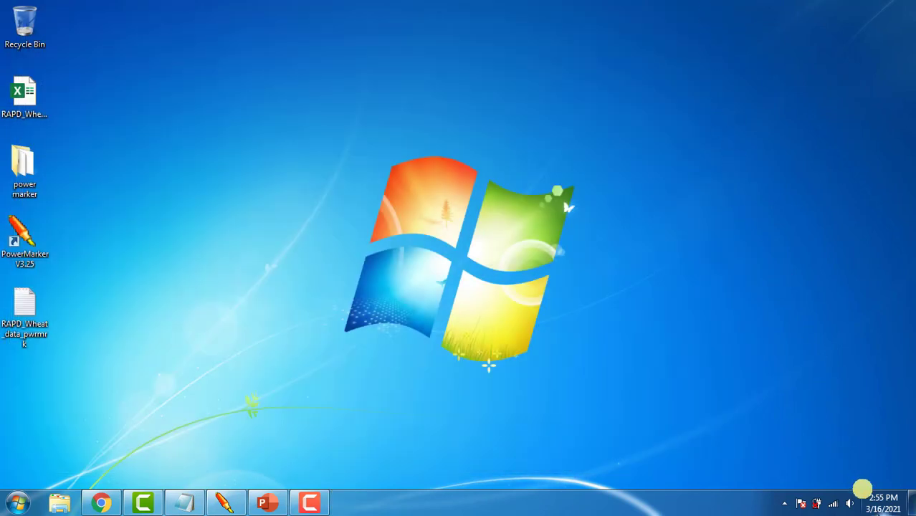
Change the Windows system date to January 16, 1990.
{"action": "right_click", "coordinate": [871, 501]}
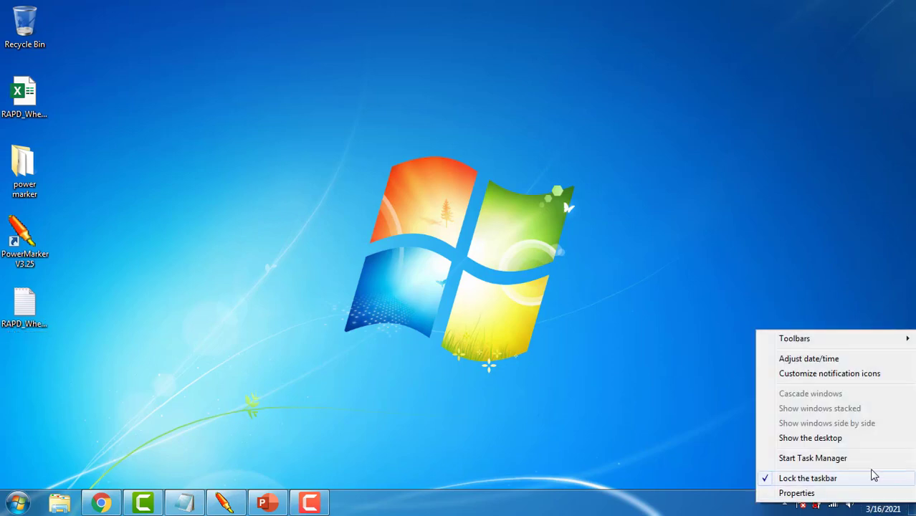
{"action": "left_click", "coordinate": [846, 360]}
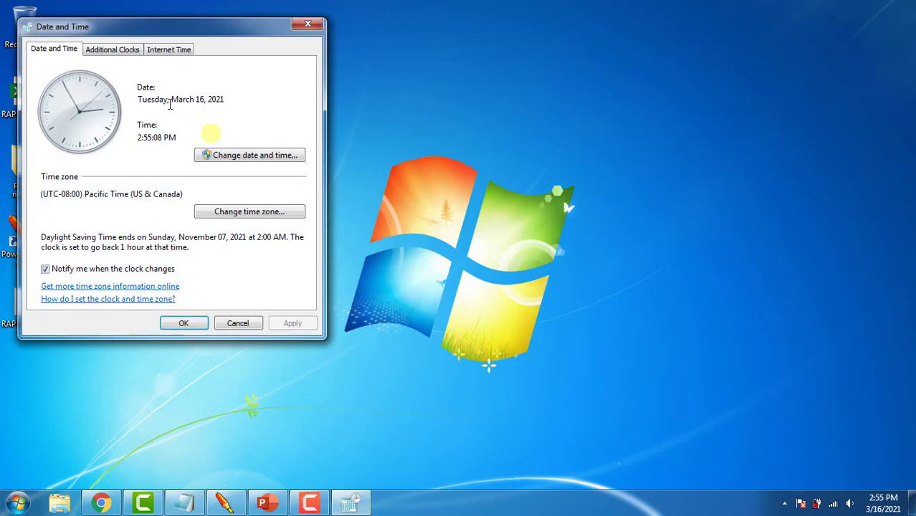
{"action": "left_click", "coordinate": [159, 49]}
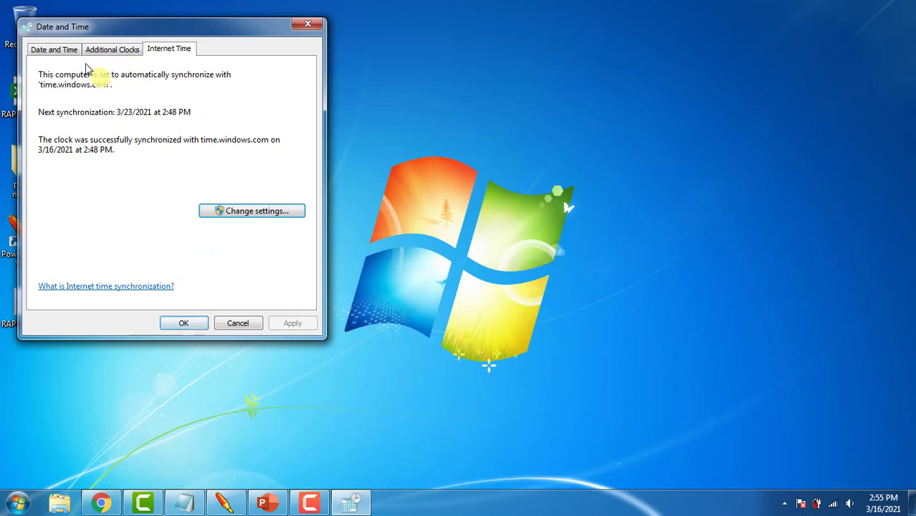
{"action": "left_click", "coordinate": [55, 48]}
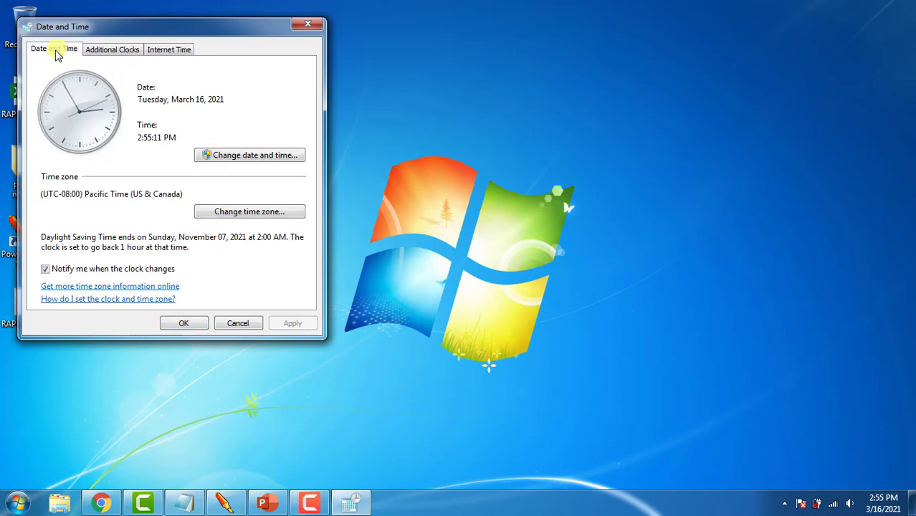
{"action": "left_click", "coordinate": [240, 156]}
{"action": "left_click", "coordinate": [113, 115]}
{"action": "left_click", "coordinate": [112, 114]}
{"action": "left_click", "coordinate": [95, 115]}
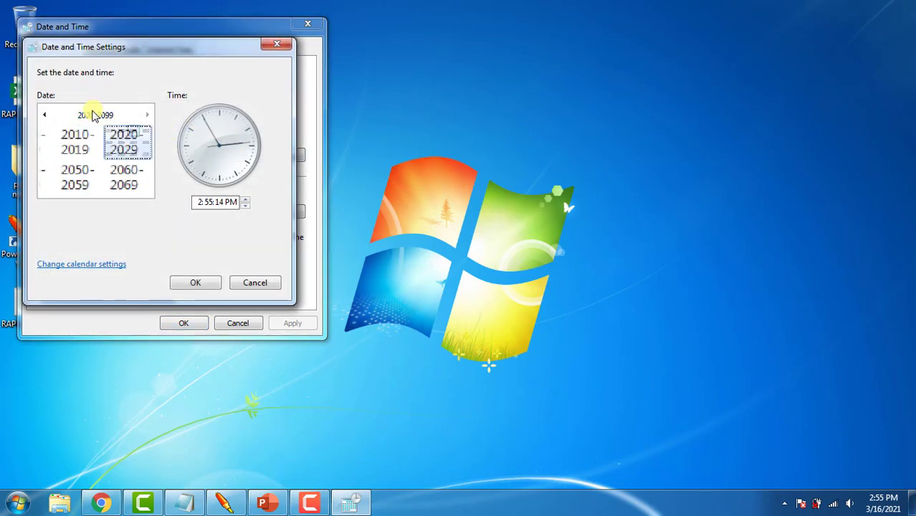
{"action": "left_click", "coordinate": [61, 136]}
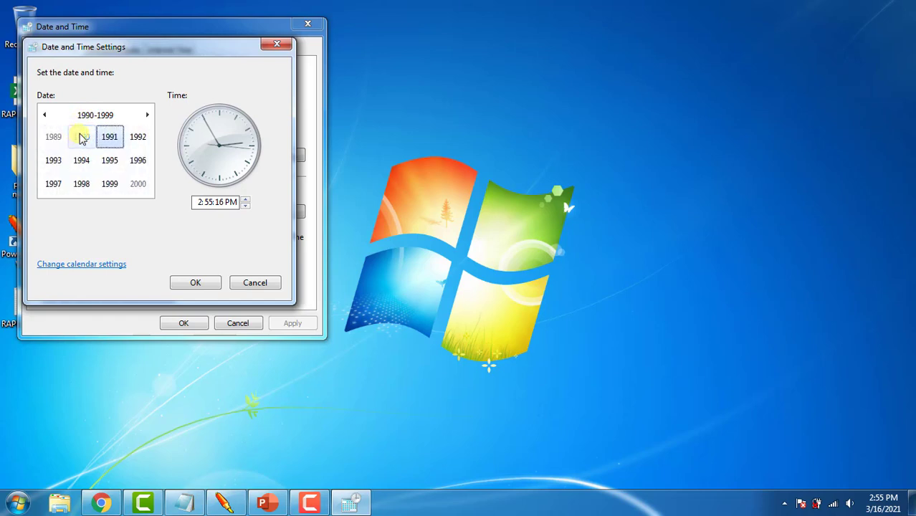
{"action": "left_click", "coordinate": [81, 138]}
{"action": "left_click", "coordinate": [81, 138]}
{"action": "left_click", "coordinate": [80, 141]}
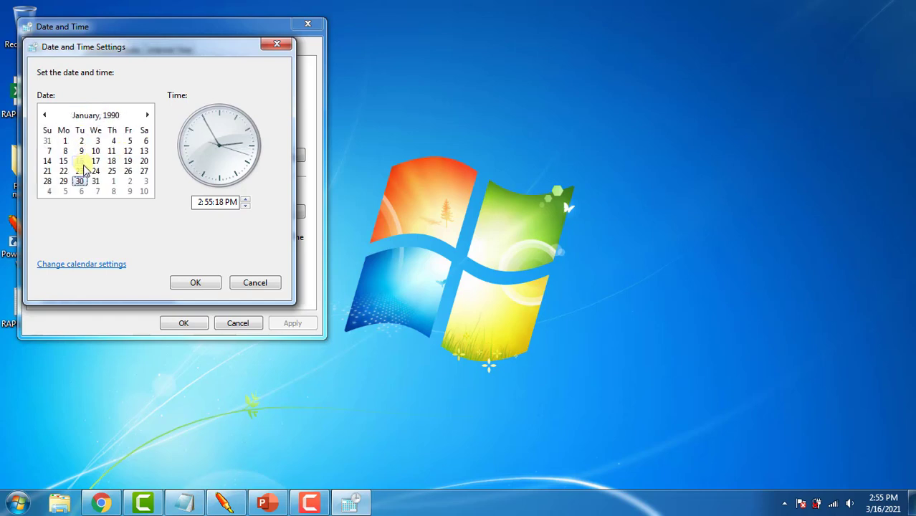
{"action": "left_click", "coordinate": [79, 161]}
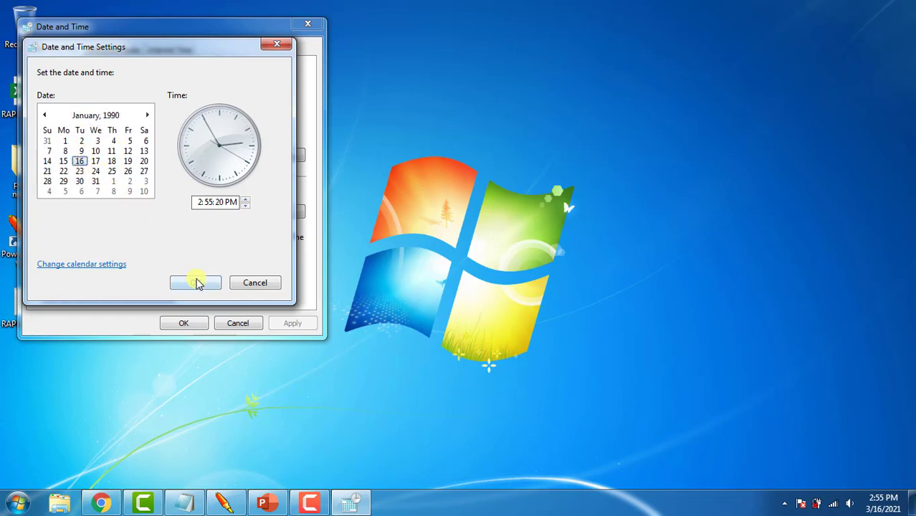
{"action": "left_click", "coordinate": [197, 282]}
{"action": "left_click", "coordinate": [183, 323]}
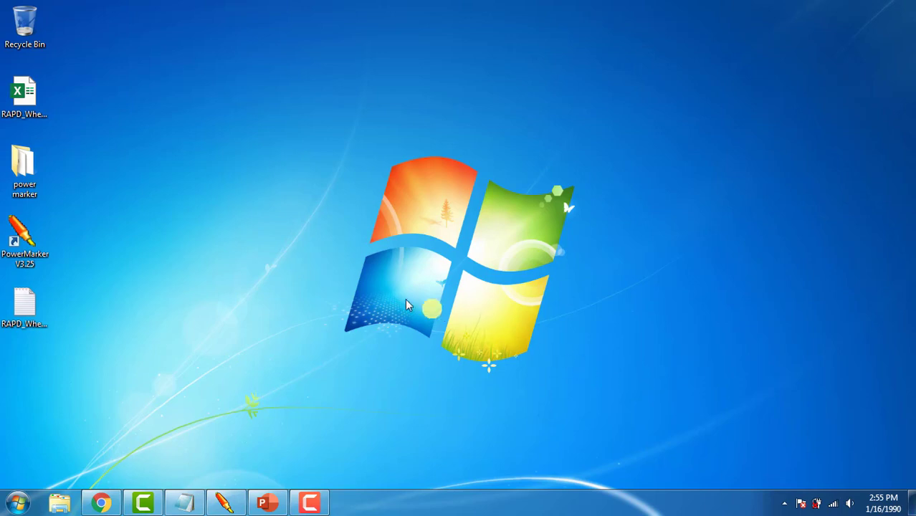
Start PowerMarker V3.25 and load RAPD_Wheat_data_pwrmrk from the Desktop into the Dataset Import Wizard, with Tab delimiters and customized format.
{"action": "left_click", "coordinate": [21, 247]}
{"action": "double_click", "coordinate": [22, 245]}
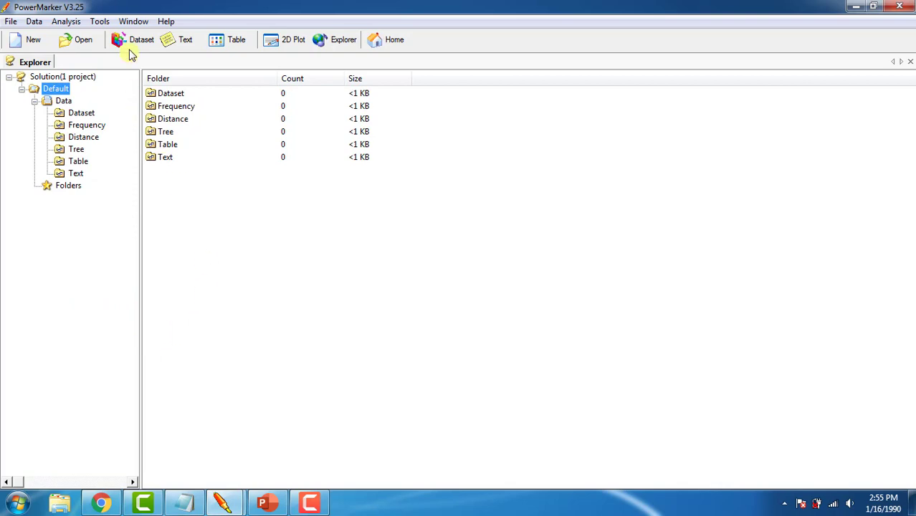
{"action": "left_click", "coordinate": [130, 42]}
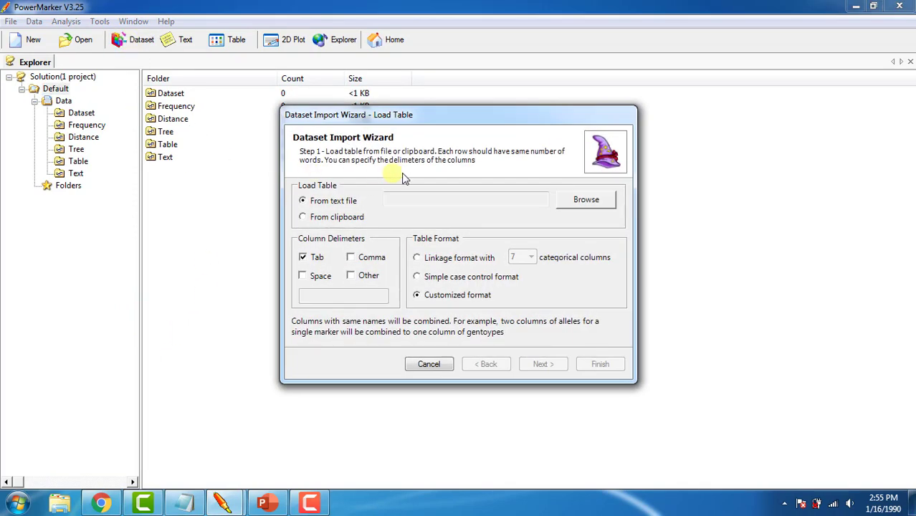
{"action": "left_click", "coordinate": [569, 199]}
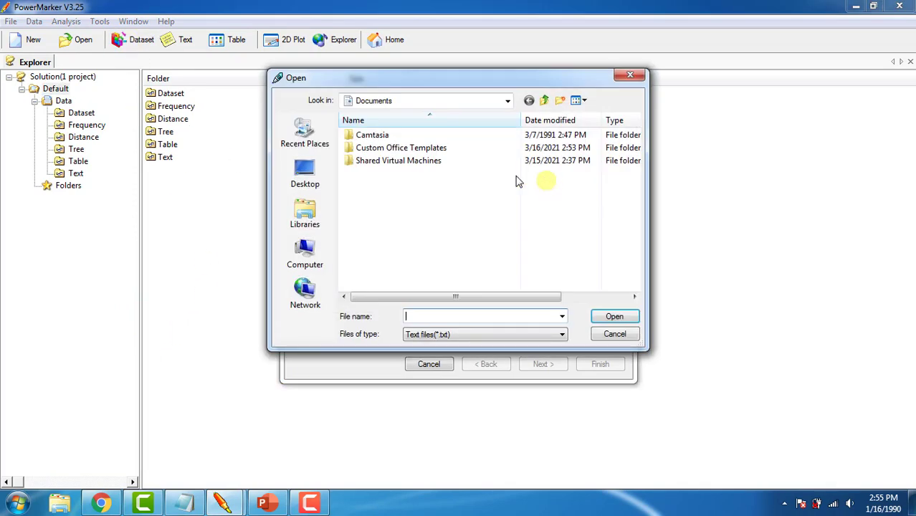
{"action": "left_click", "coordinate": [305, 172]}
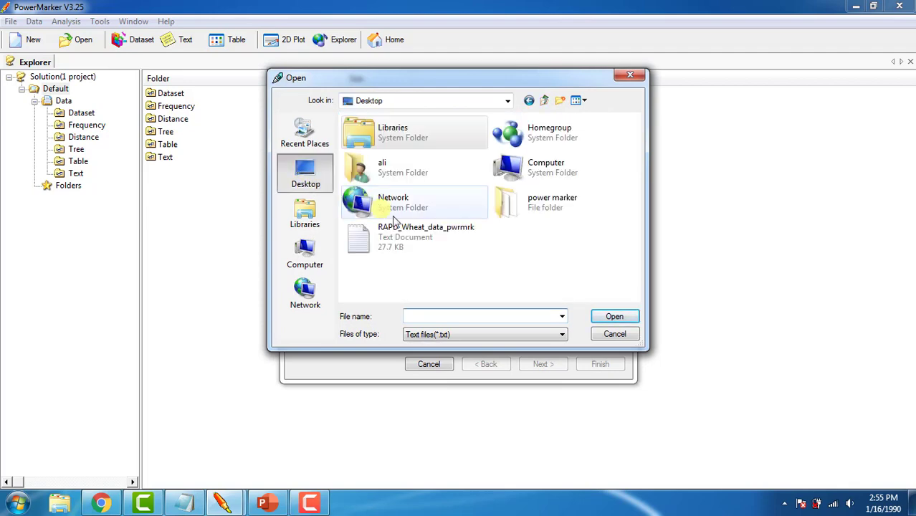
{"action": "double_click", "coordinate": [414, 236]}
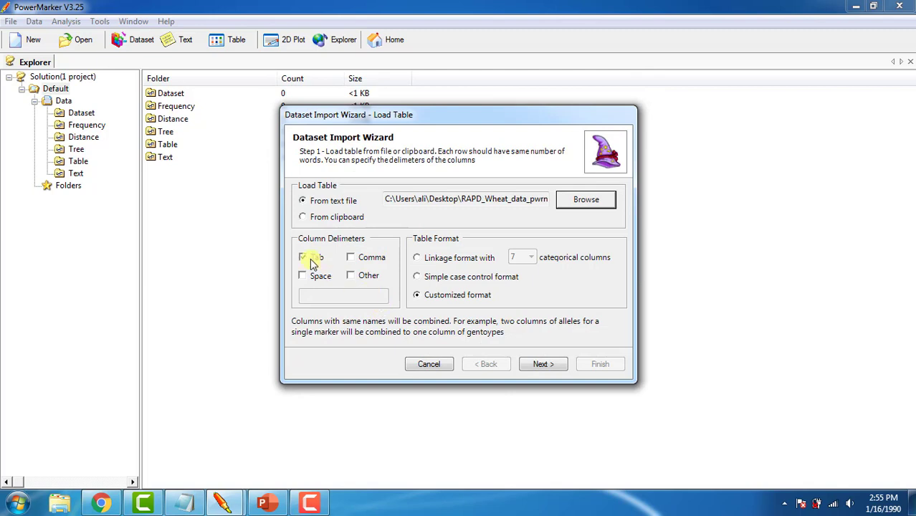
{"action": "left_click", "coordinate": [541, 366]}
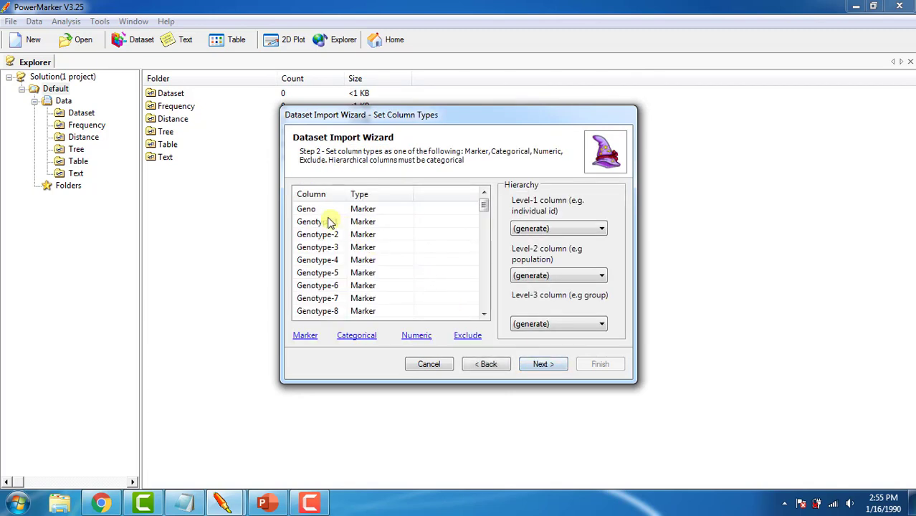
Set the Geno column's type to Categorical and assign Geno as the Level-1 hierarchy column.
{"action": "left_click", "coordinate": [318, 211]}
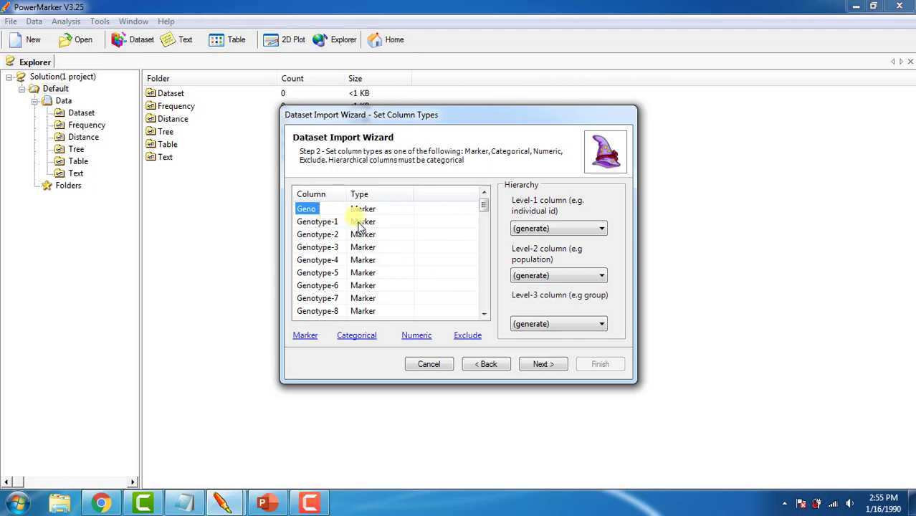
{"action": "left_click", "coordinate": [364, 335]}
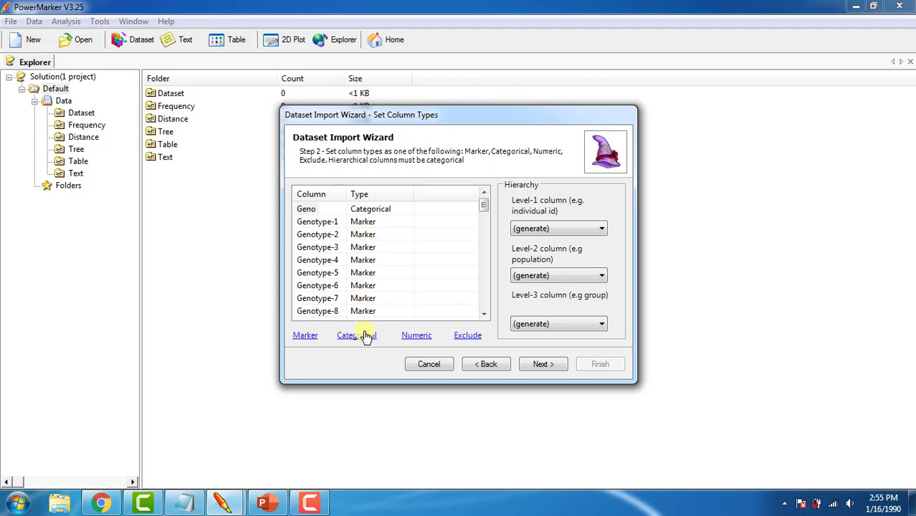
{"action": "left_click", "coordinate": [531, 229]}
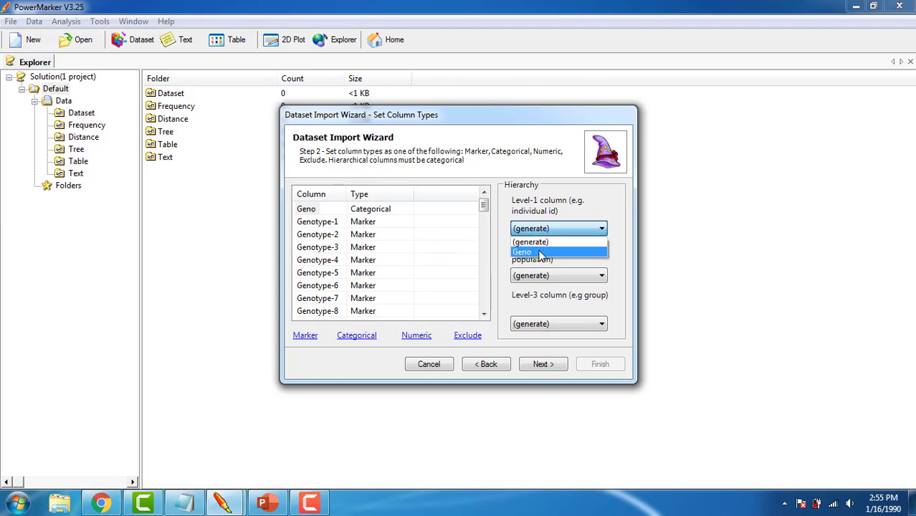
{"action": "left_click", "coordinate": [548, 252]}
{"action": "left_click", "coordinate": [501, 364]}
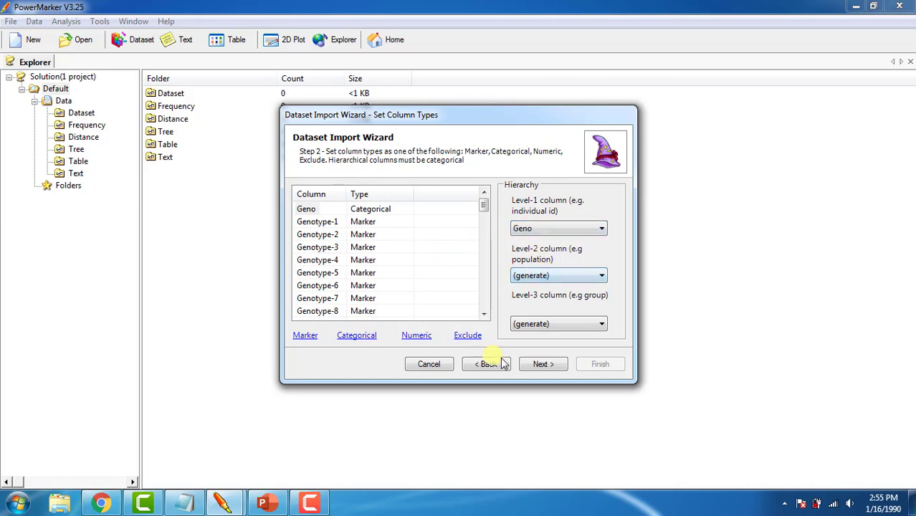
Finish the dataset import as genotype data with unknown gametic phase, keeping the default missing values.
{"action": "left_click", "coordinate": [542, 364]}
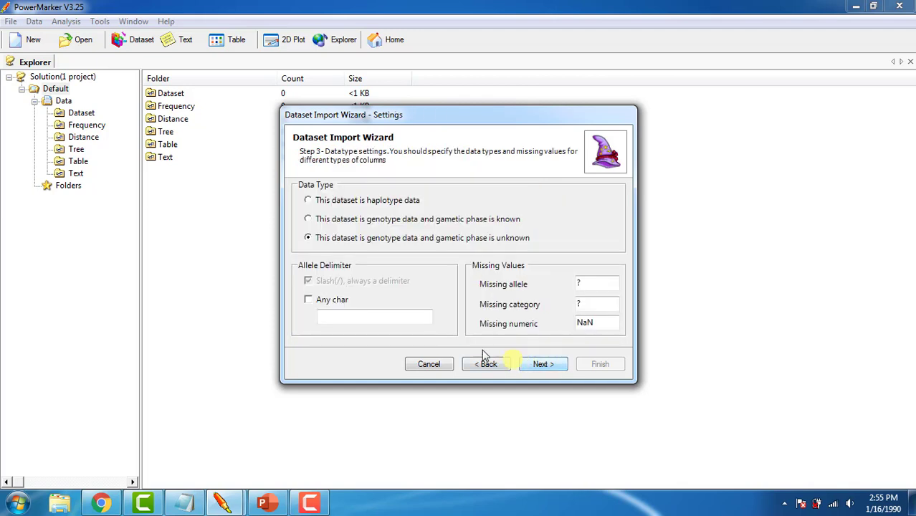
{"action": "left_click", "coordinate": [542, 365]}
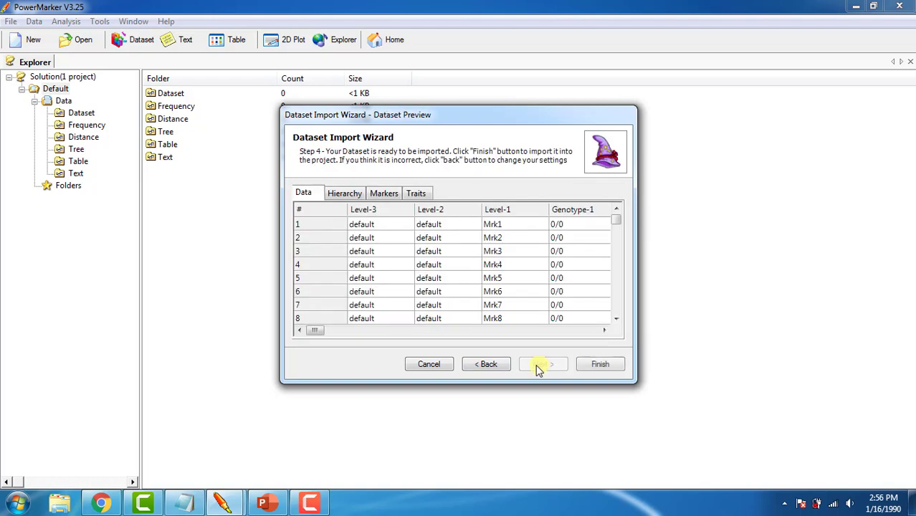
{"action": "left_click", "coordinate": [602, 366]}
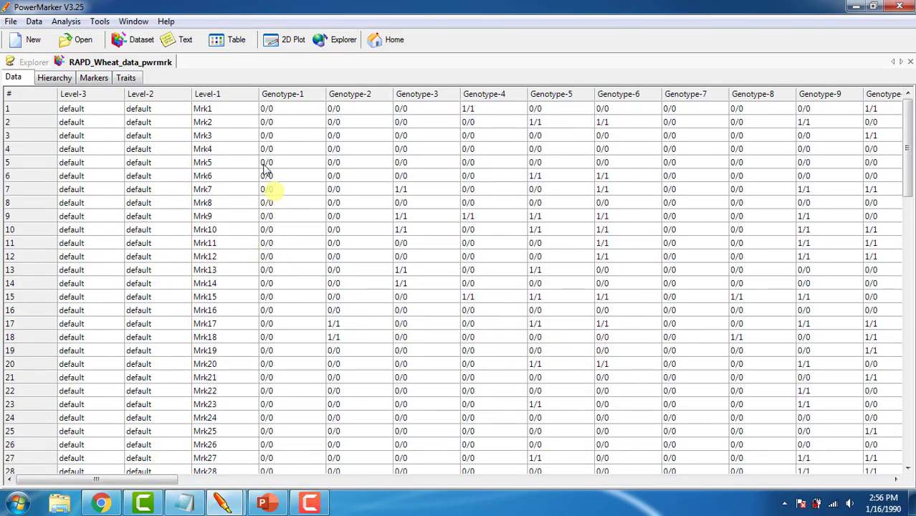
Compute summary statistics for RAPD_Wheat_data_pwrmrk with the computed tables opened in Excel, leaving stepwise mutation index and inbreeding coefficient out.
{"action": "left_click", "coordinate": [72, 23]}
{"action": "mouse_move", "coordinate": [89, 40]}
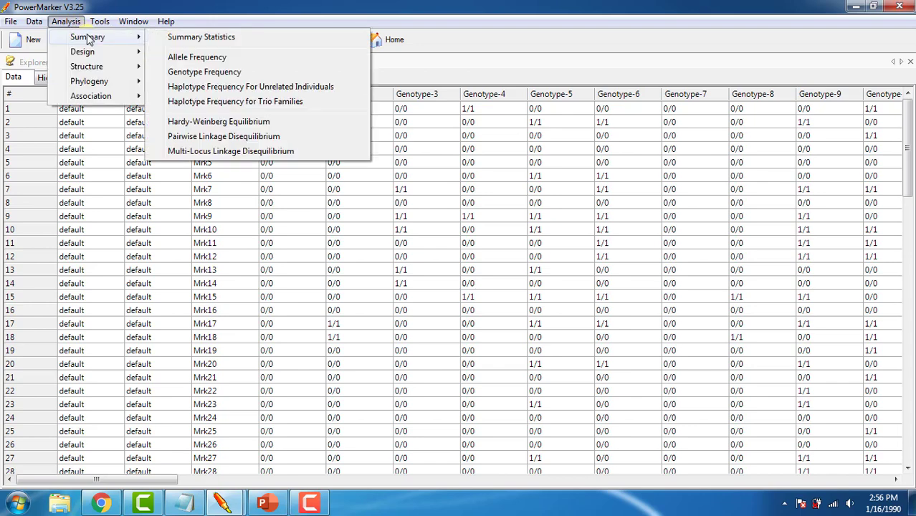
{"action": "left_click", "coordinate": [244, 41]}
{"action": "left_click_drag", "start_coordinate": [261, 85], "coordinate": [266, 86]}
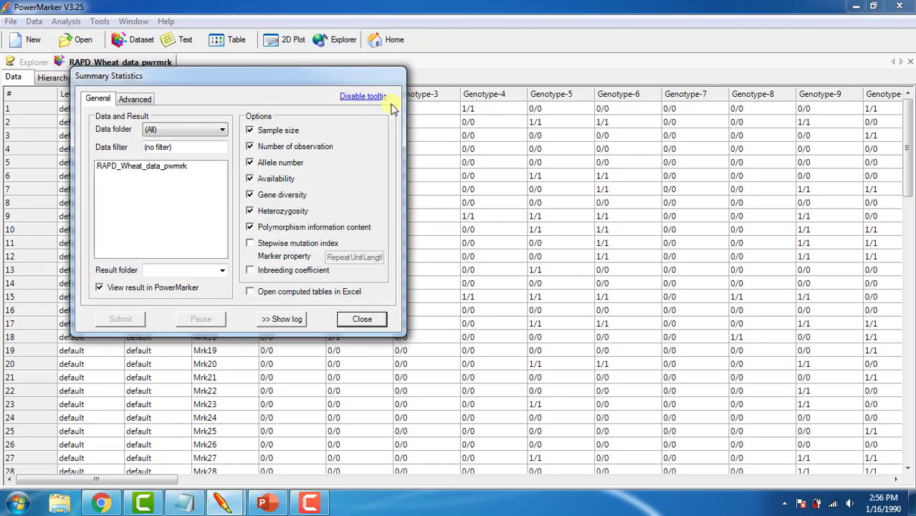
{"action": "left_click_drag", "start_coordinate": [327, 80], "coordinate": [411, 90]}
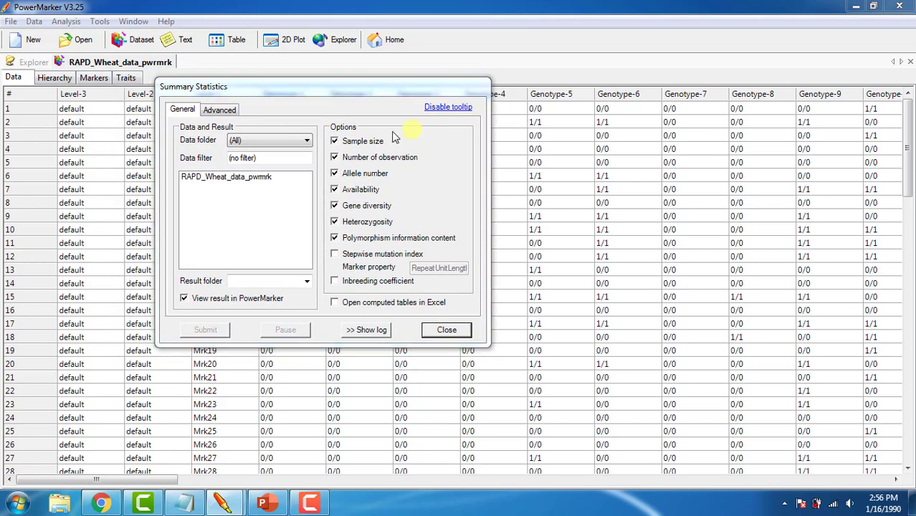
{"action": "left_click", "coordinate": [239, 180]}
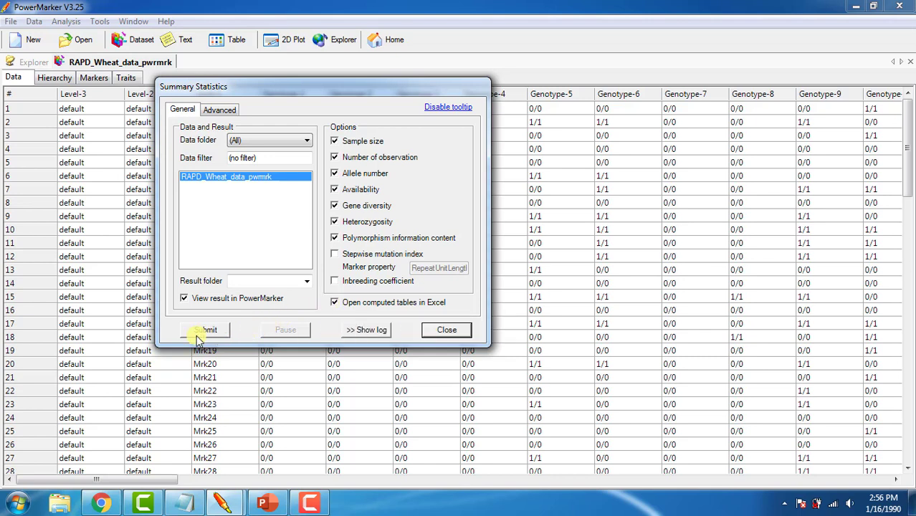
{"action": "left_click", "coordinate": [335, 257]}
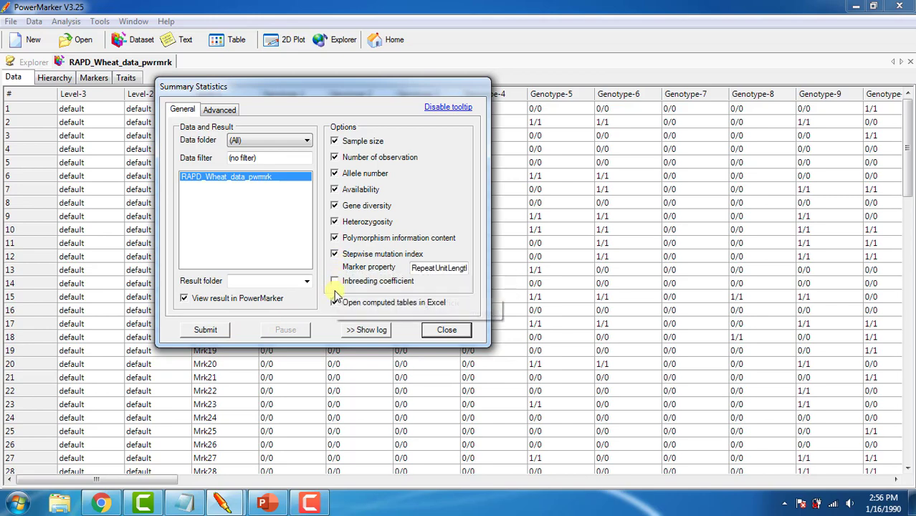
{"action": "left_click", "coordinate": [337, 257]}
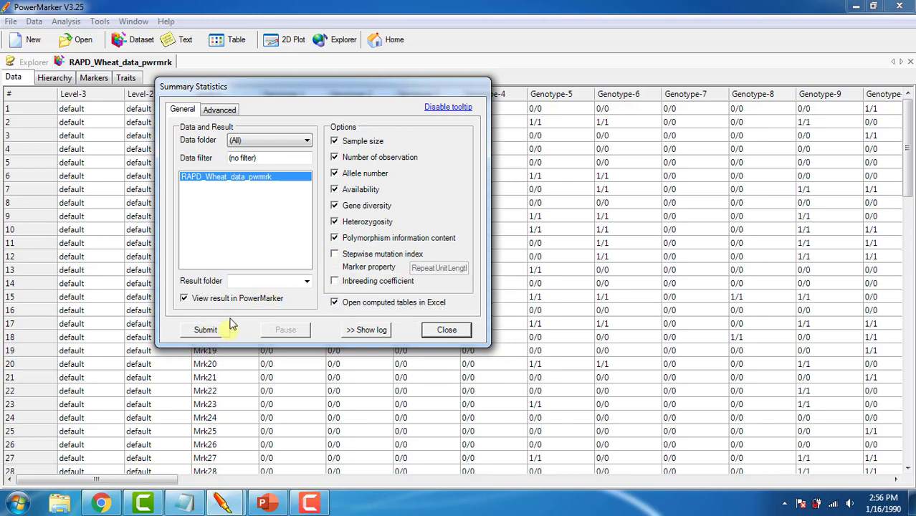
{"action": "left_click", "coordinate": [207, 329]}
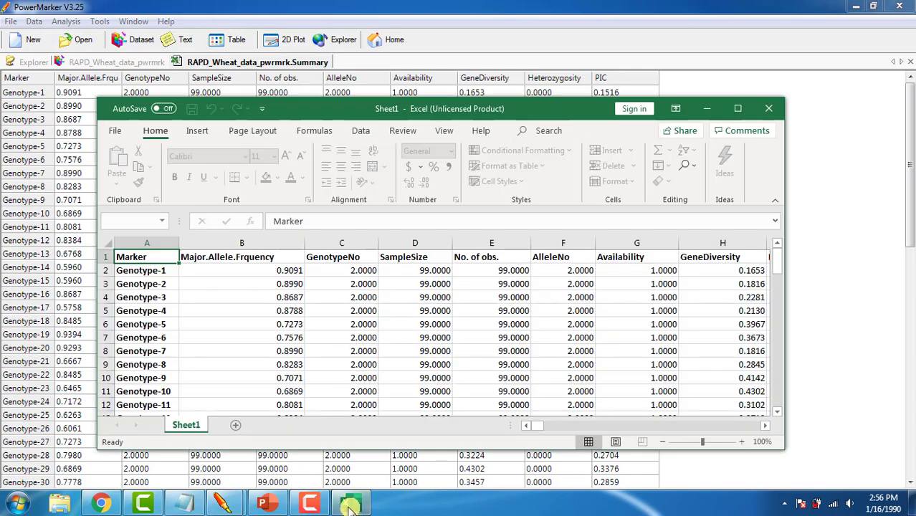
Maximize the summary workbook in Excel and examine its PIC column and the available save and chart commands.
{"action": "left_click", "coordinate": [738, 108]}
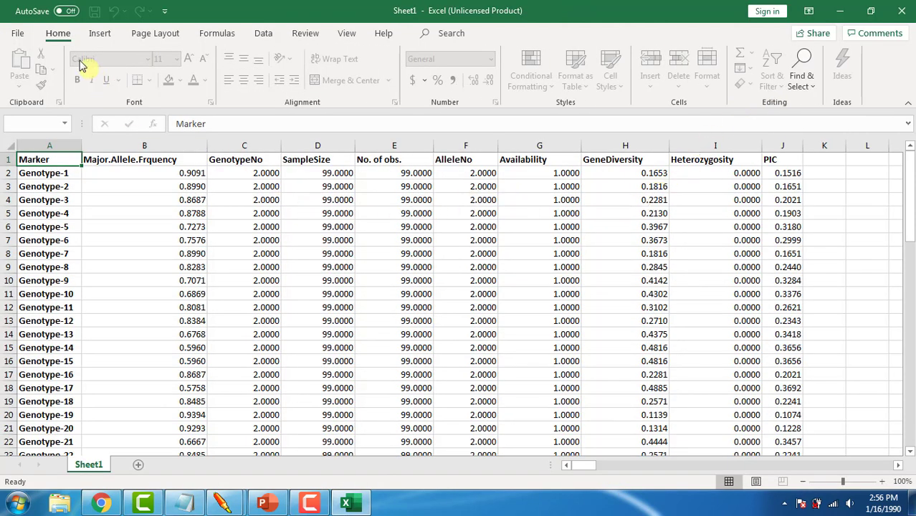
{"action": "left_click", "coordinate": [19, 36]}
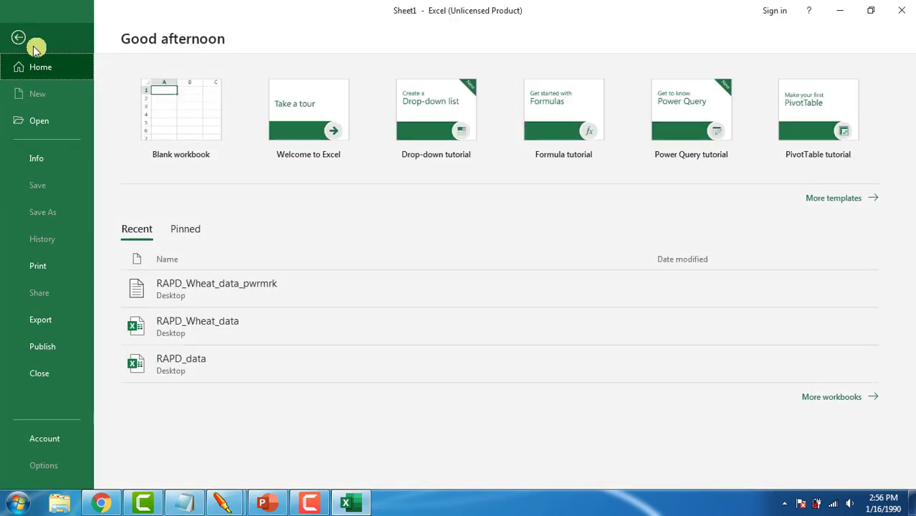
{"action": "left_click", "coordinate": [20, 35]}
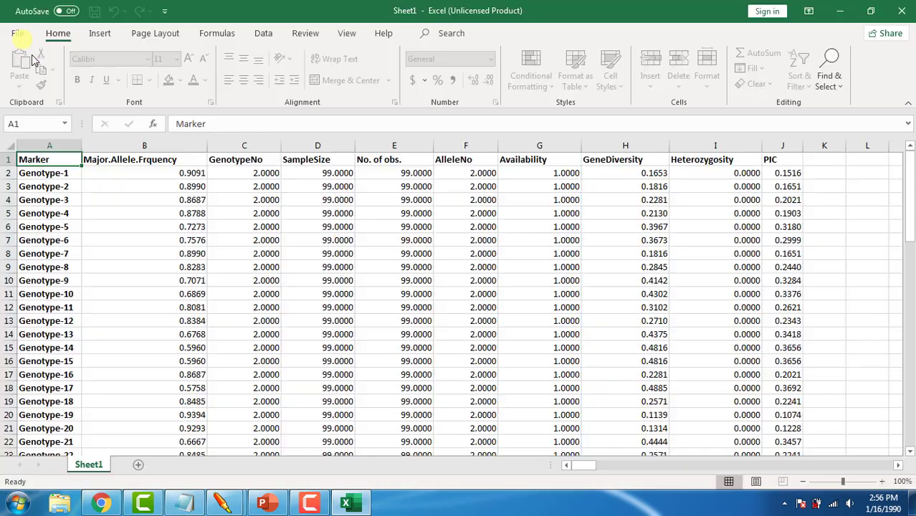
{"action": "left_click", "coordinate": [778, 146]}
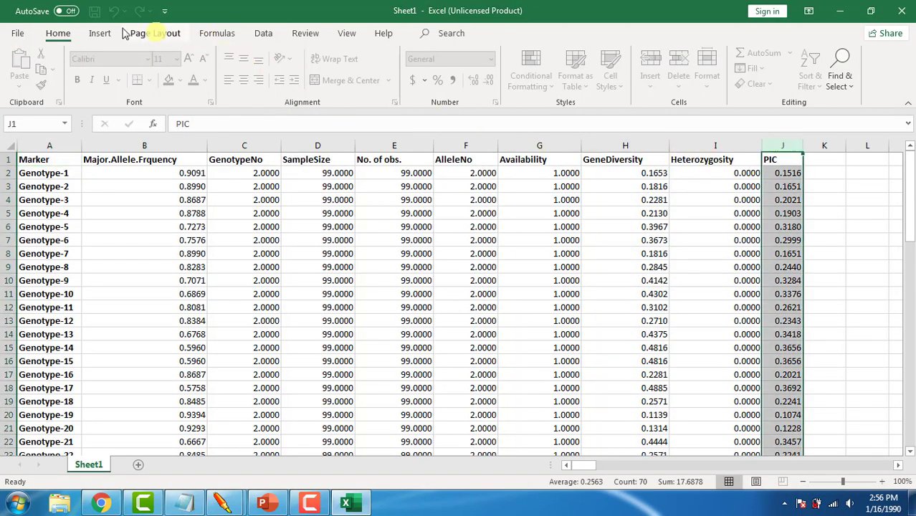
{"action": "left_click", "coordinate": [100, 32]}
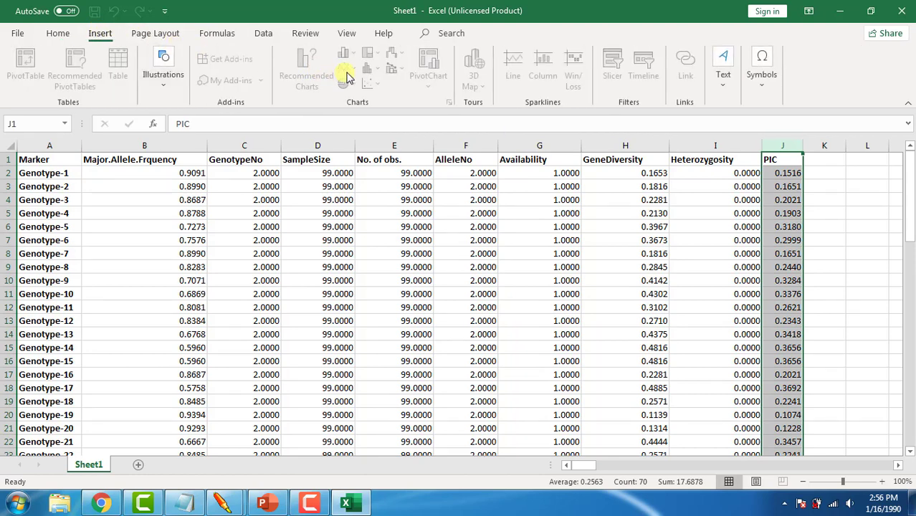
Switch back to PowerMarker and choose RAPD_Wheat_data_pwrmrk.Summary for a batch export as table data.
{"action": "mouse_move", "coordinate": [222, 503]}
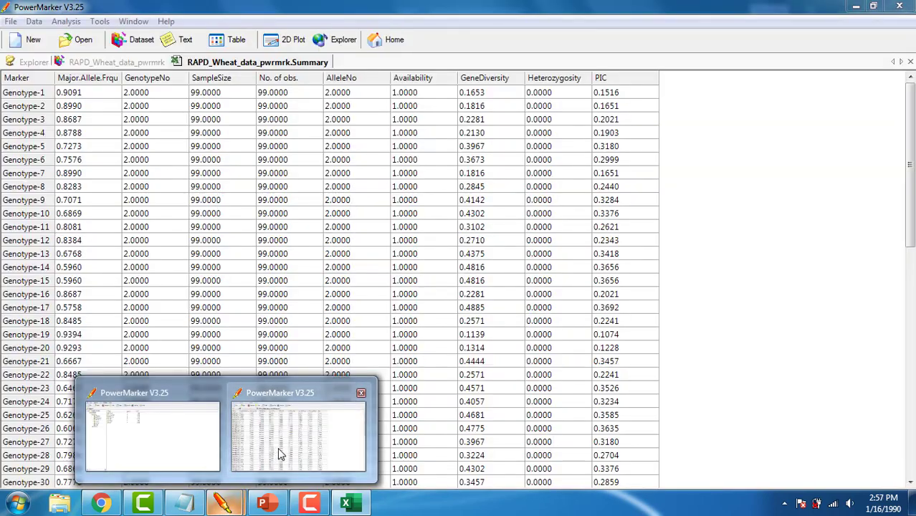
{"action": "left_click", "coordinate": [279, 453]}
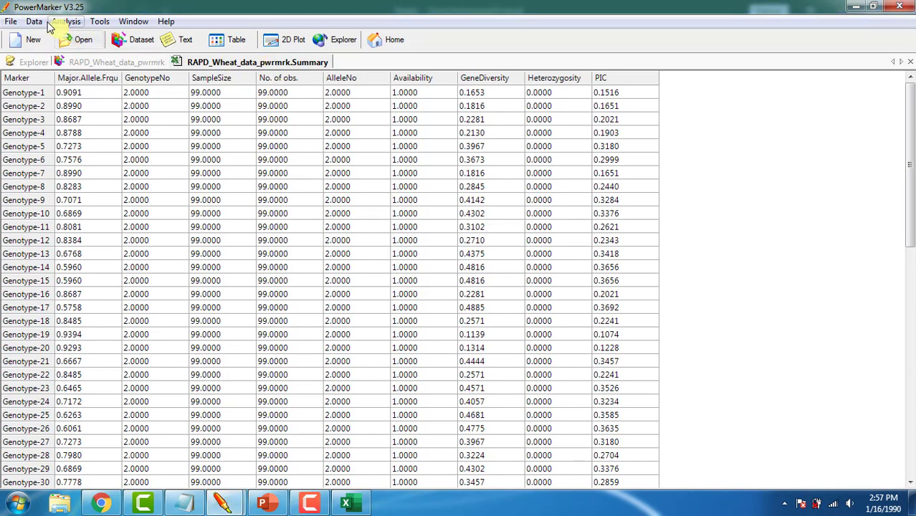
{"action": "left_click", "coordinate": [34, 22]}
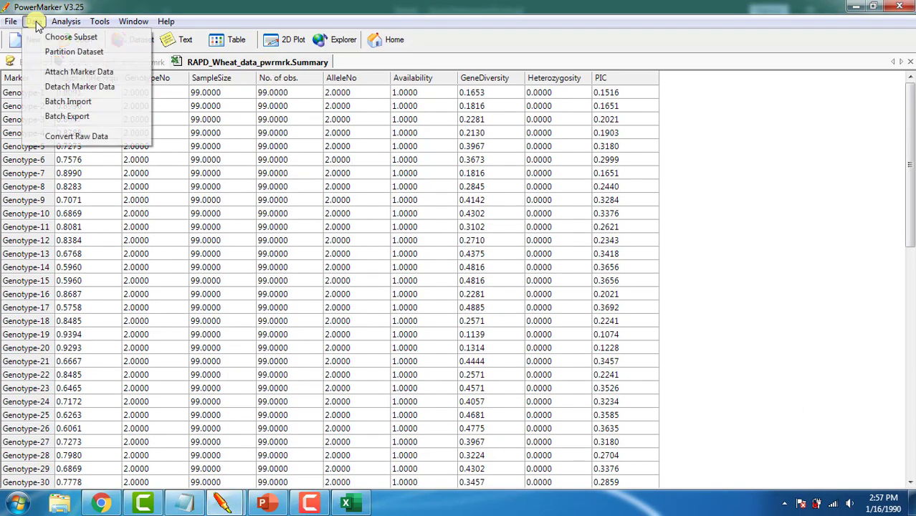
{"action": "left_click", "coordinate": [83, 117]}
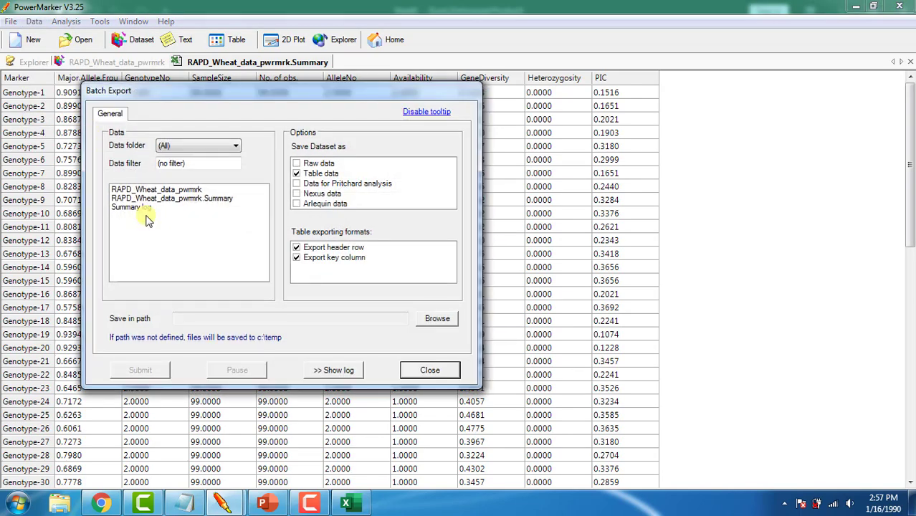
{"action": "left_click_drag", "start_coordinate": [227, 95], "coordinate": [361, 111]}
{"action": "left_click", "coordinate": [349, 218]}
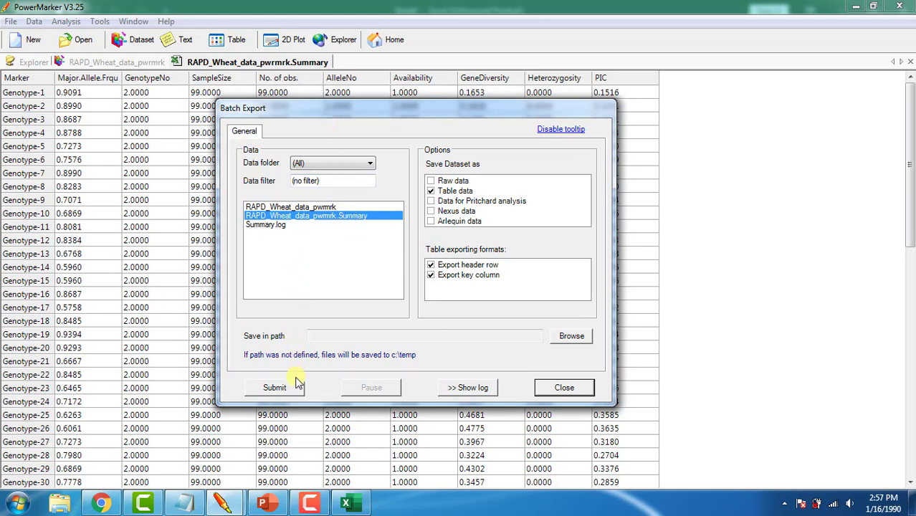
Set the Desktop as the save path and run the batch export of the summary table.
{"action": "left_click", "coordinate": [568, 334]}
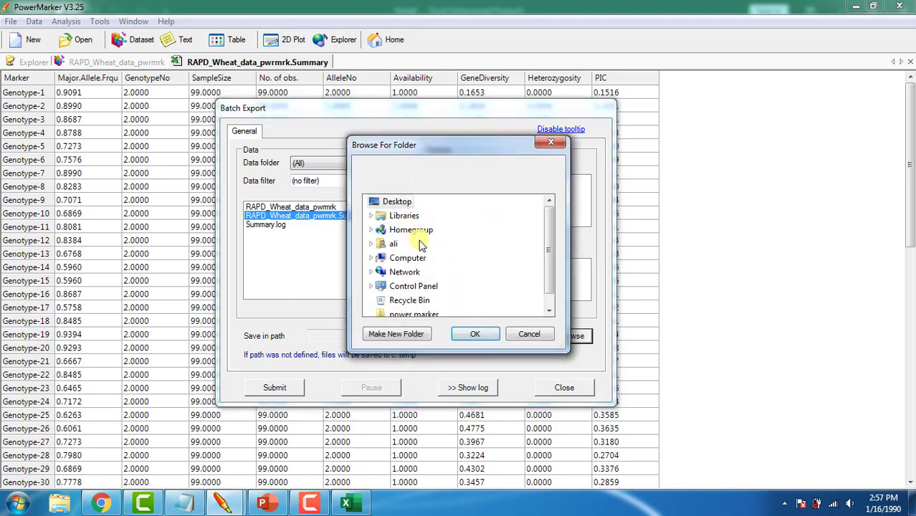
{"action": "left_click", "coordinate": [395, 204]}
{"action": "left_click", "coordinate": [473, 334]}
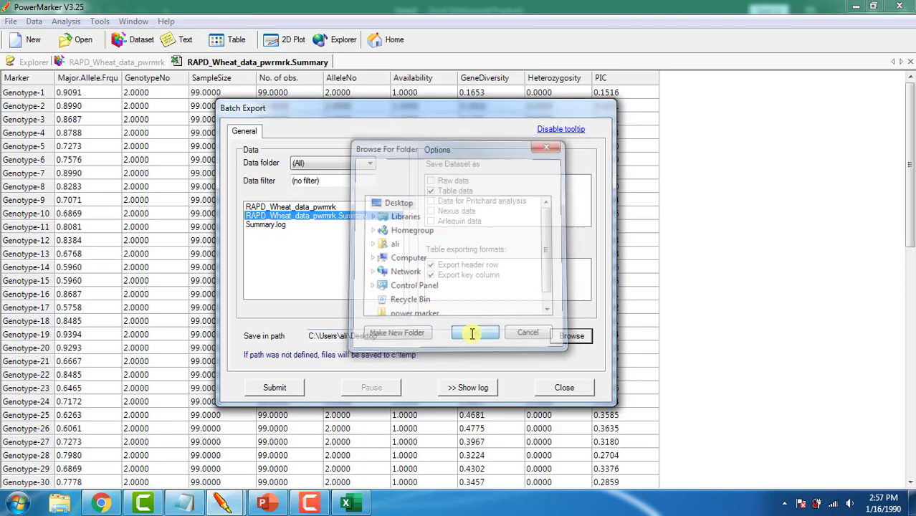
{"action": "left_click", "coordinate": [274, 387]}
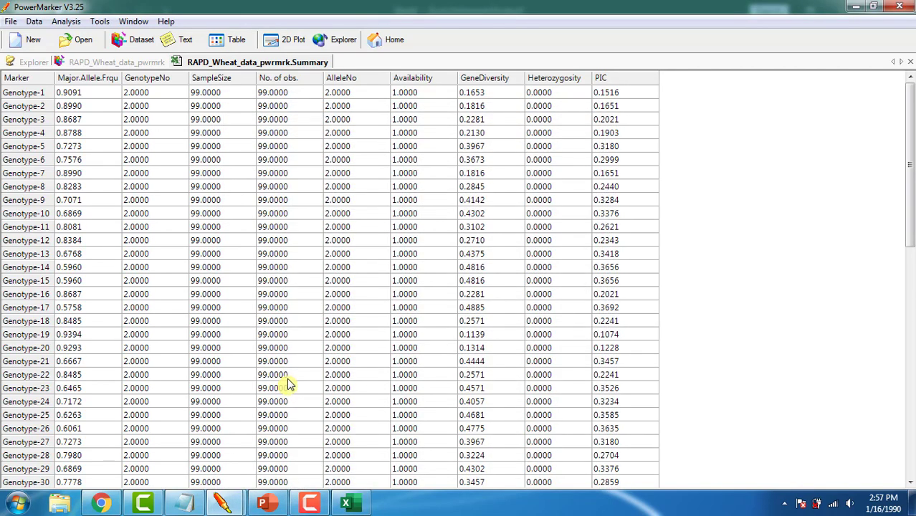
Minimize the open windows and view the exported RAPD_Wheat_data_pwrmrk.Summary text file from the desktop in a maximized Notepad++ window.
{"action": "left_click", "coordinate": [854, 8]}
{"action": "left_click", "coordinate": [835, 10]}
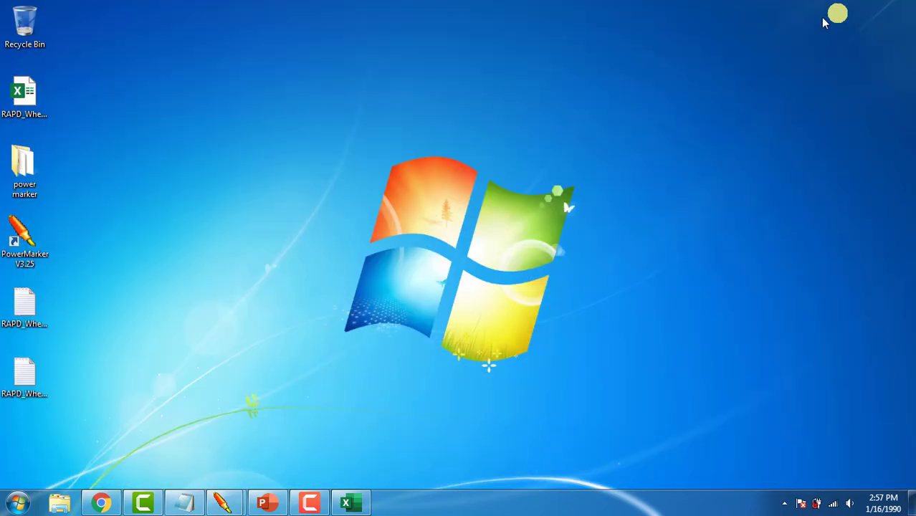
{"action": "left_click", "coordinate": [29, 374]}
{"action": "right_click", "coordinate": [31, 378]}
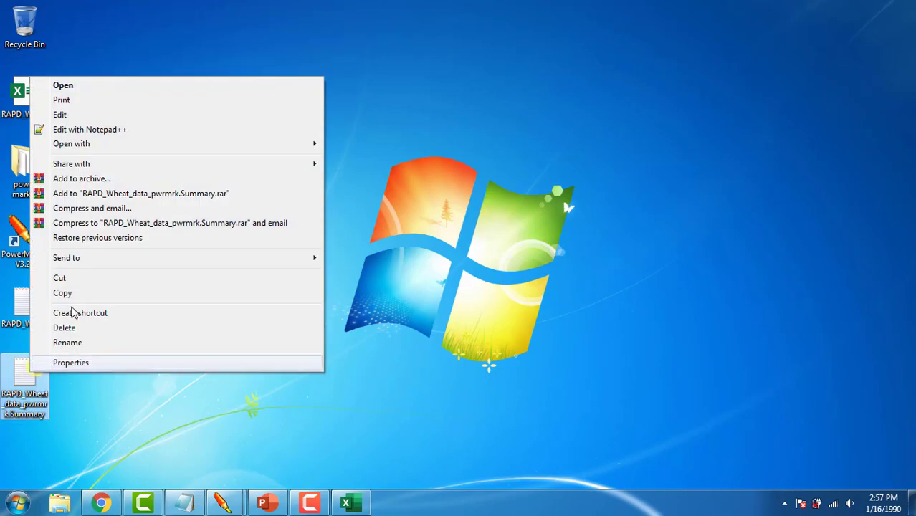
{"action": "left_click", "coordinate": [135, 131]}
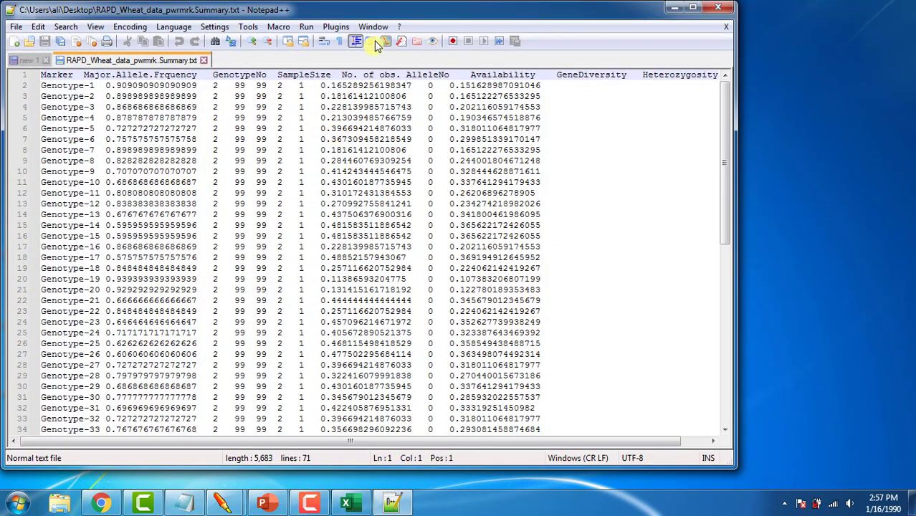
{"action": "double_click", "coordinate": [394, 20]}
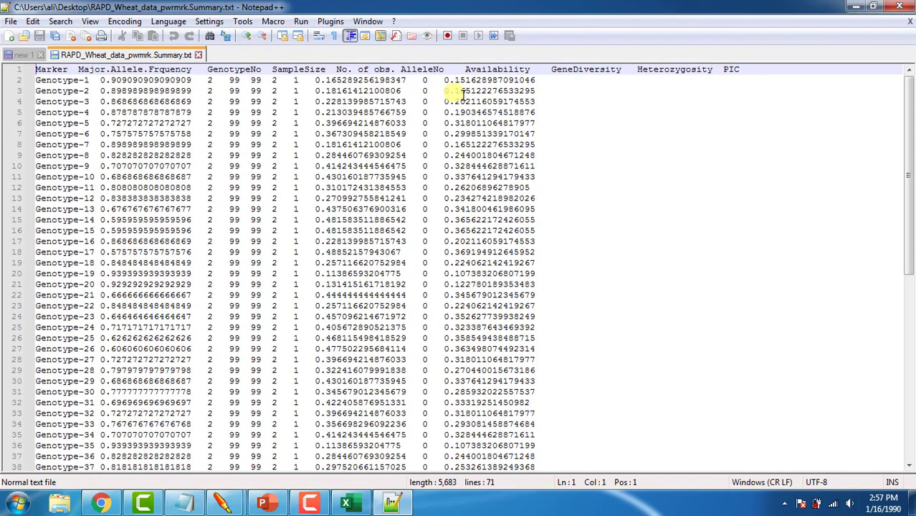